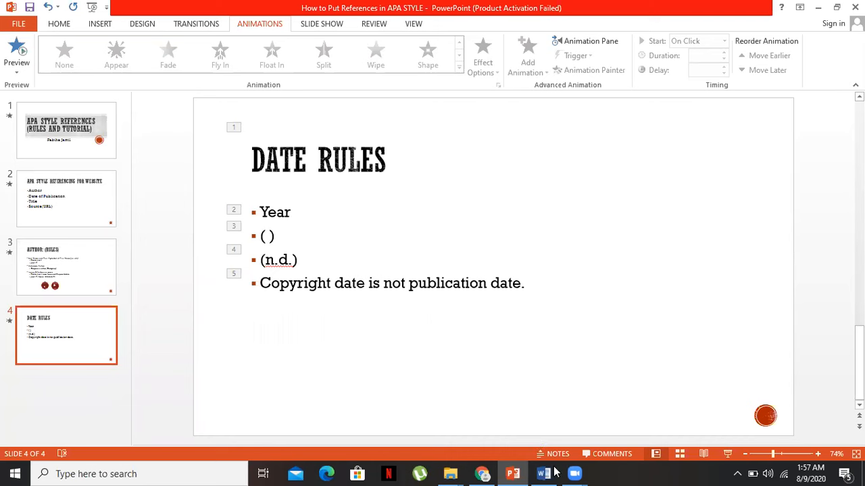
- Switch to the blank Word document, enter the centred heading "References", and start a left-aligned line beneath it
{"action": "left_click", "coordinate": [551, 472]}
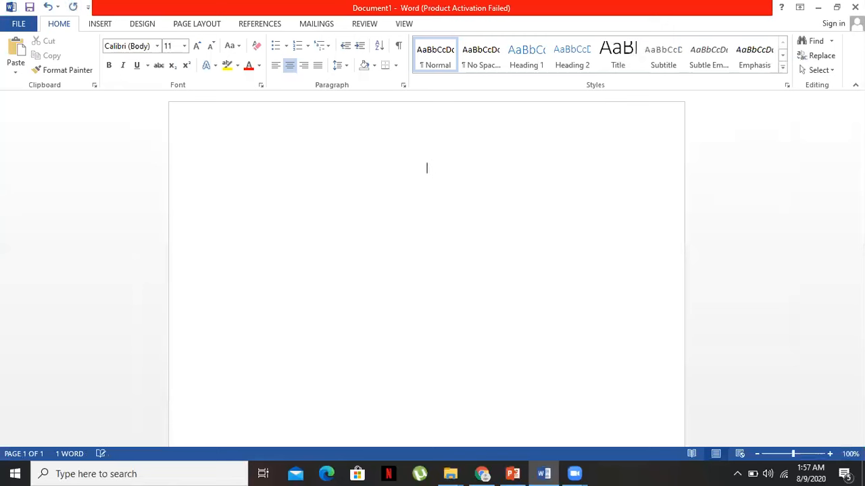
{"action": "left_click", "coordinate": [277, 67]}
{"action": "left_click", "coordinate": [290, 70]}
{"action": "left_click", "coordinate": [290, 68]}
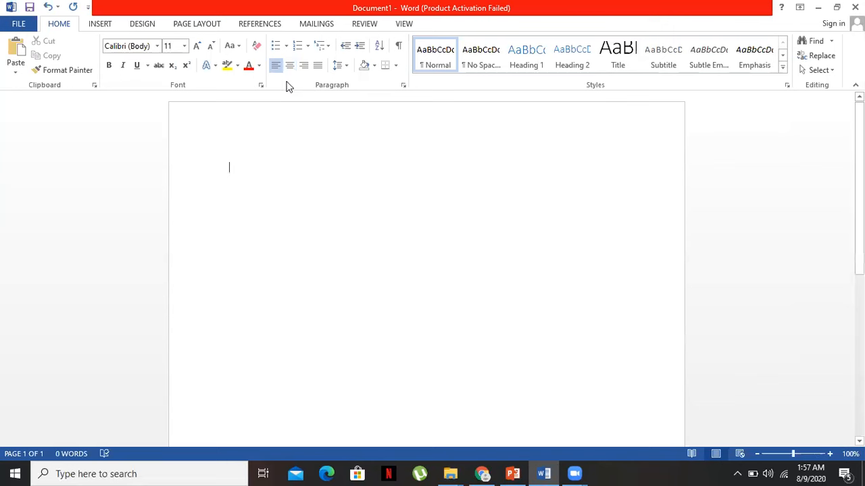
{"action": "left_click", "coordinate": [288, 71]}
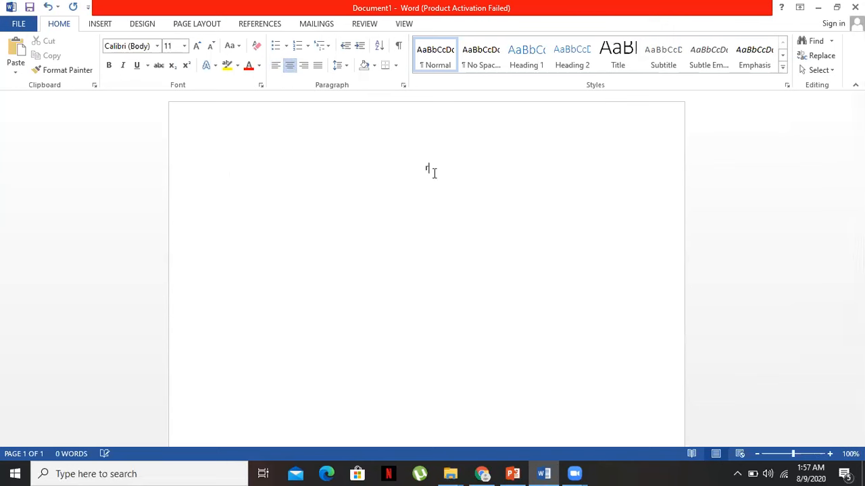
{"action": "type", "text": "References"}
{"action": "left_click", "coordinate": [274, 68]}
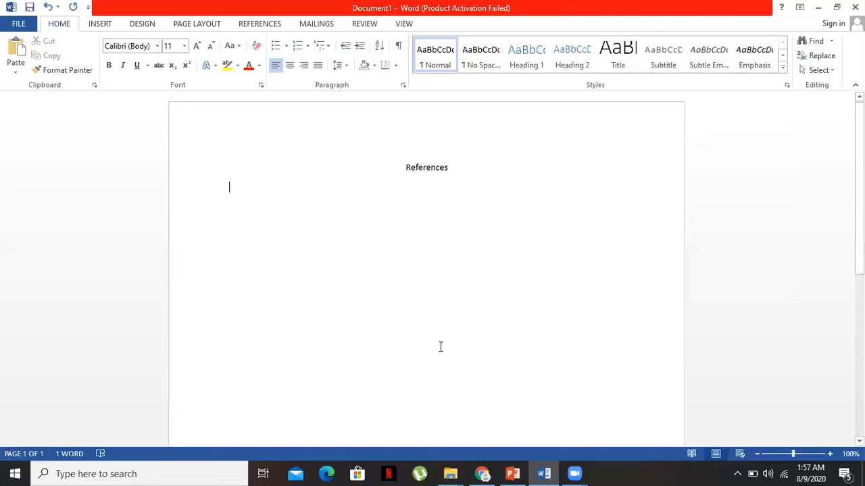
- Check the toppr timetable article in Chrome and begin its reference in Word with the author's surname, initial and "(2019)."
{"action": "left_click", "coordinate": [483, 474]}
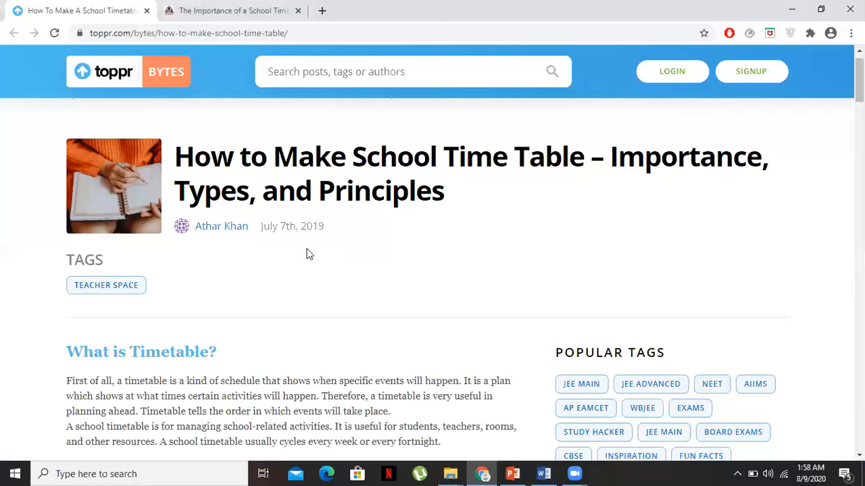
{"action": "mouse_move", "coordinate": [859, 80]}
{"action": "left_mouse_down"}
{"action": "mouse_move", "coordinate": [859, 364]}
{"action": "mouse_move", "coordinate": [859, 87]}
{"action": "left_mouse_up"}
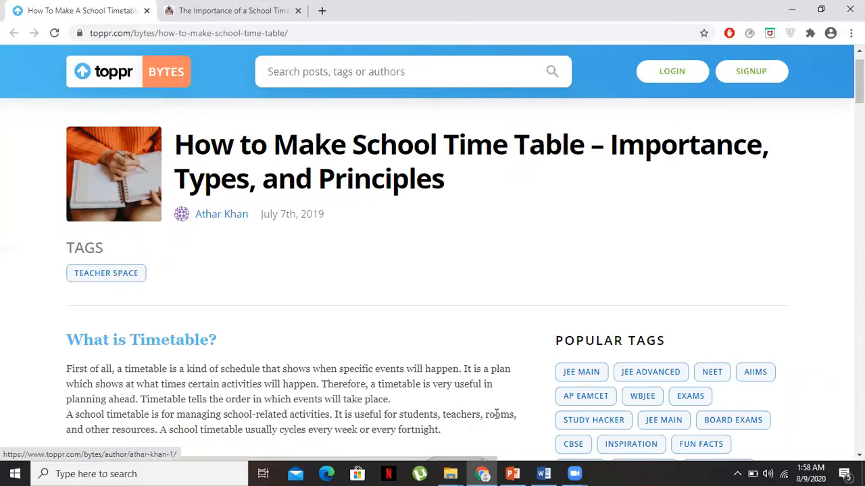
{"action": "left_click", "coordinate": [543, 474]}
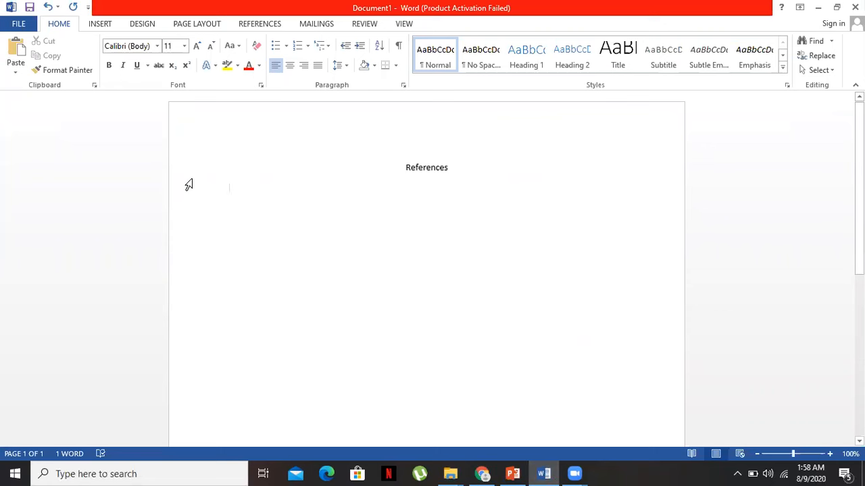
{"action": "type", "text": "Kha"}
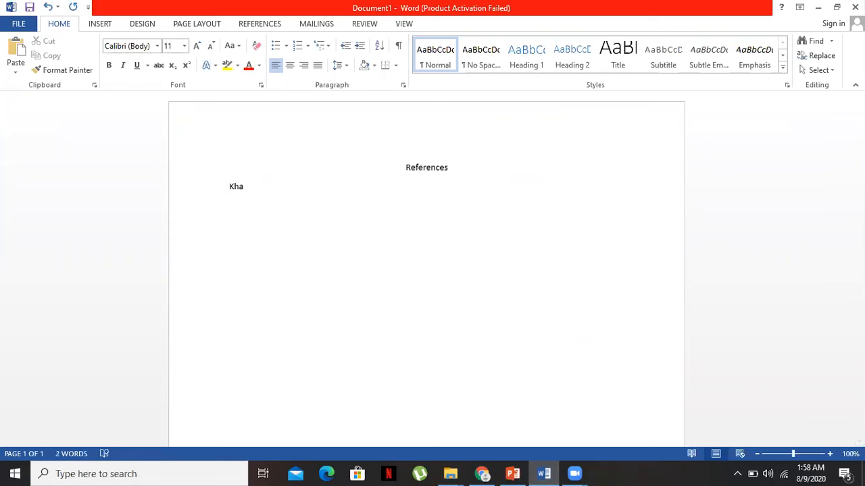
{"action": "type", "text": "n, A. (2019)."}
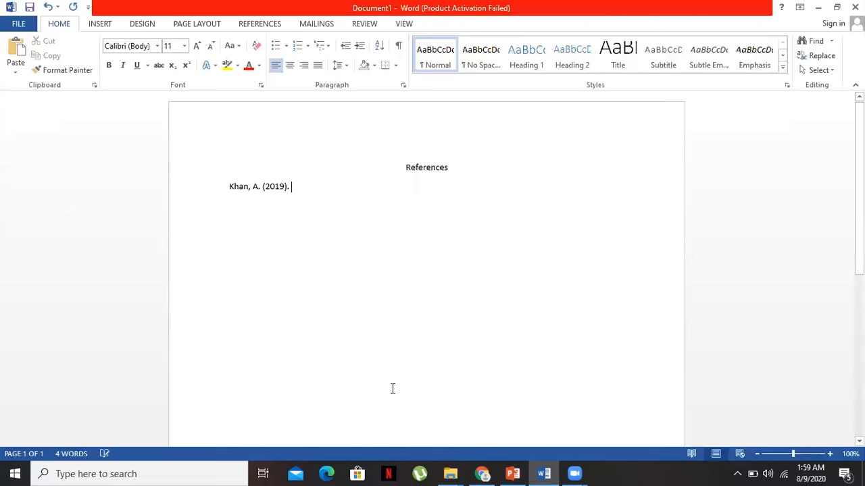
- Copy the article title "How to Make School Time Table – Importance, Types, and Principles" from Chrome into the Word reference after the year, ending with a period
{"action": "mouse_move", "coordinate": [506, 472]}
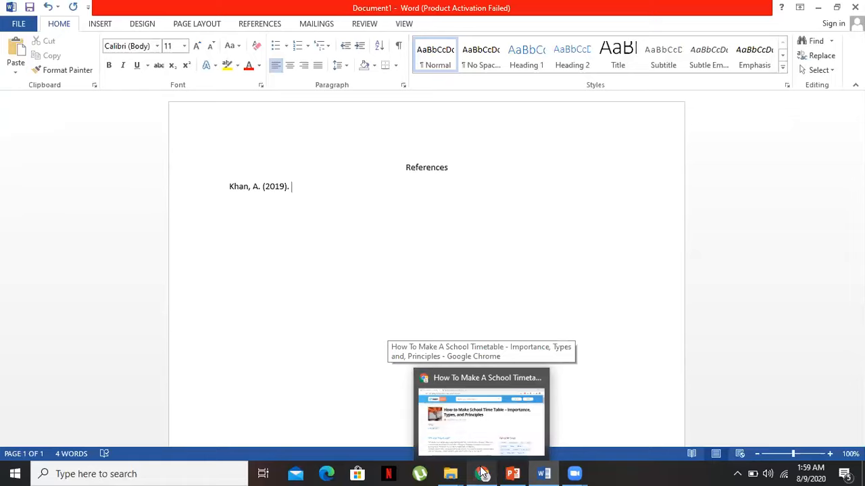
{"action": "left_click", "coordinate": [486, 473]}
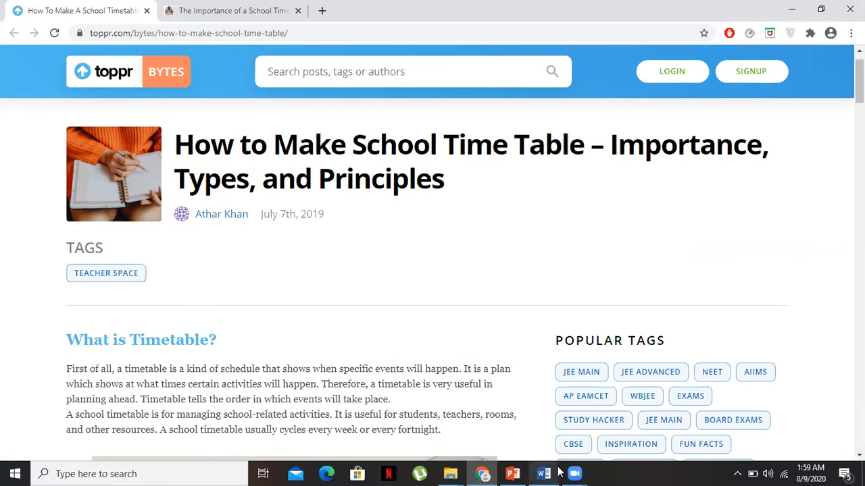
{"action": "mouse_move", "coordinate": [575, 473]}
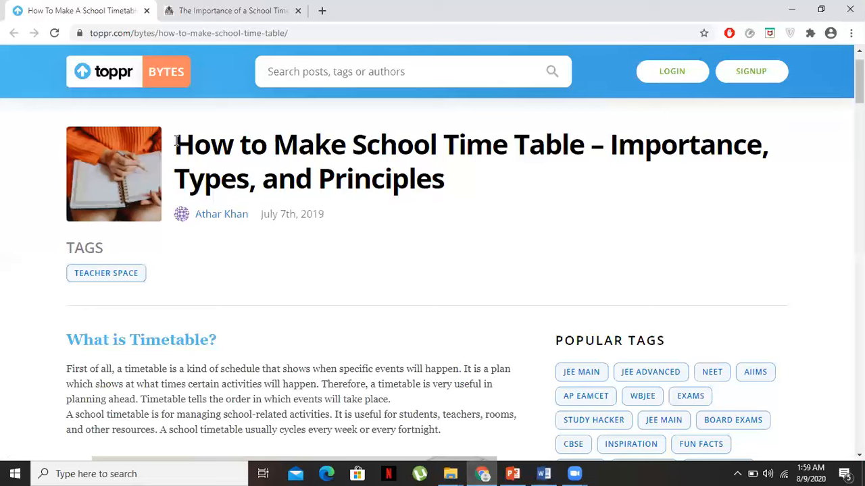
{"action": "left_click_drag", "start_coordinate": [176, 140], "coordinate": [450, 186]}
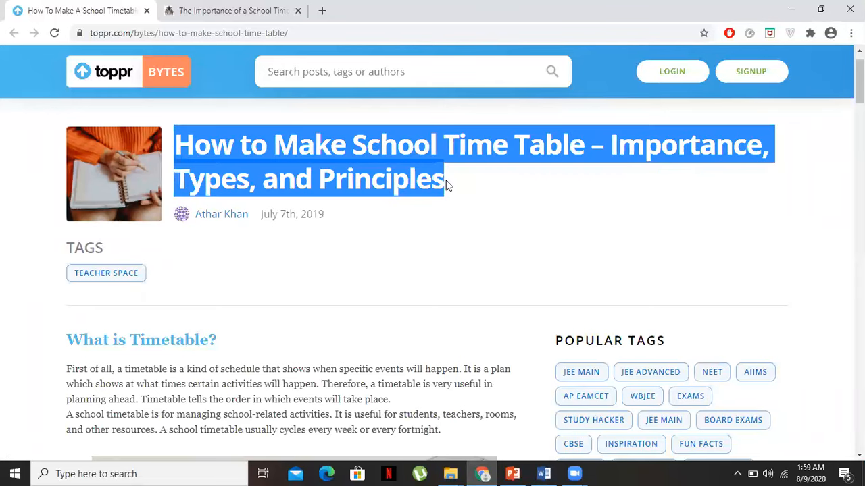
{"action": "right_click", "coordinate": [340, 167]}
{"action": "left_click", "coordinate": [384, 175]}
{"action": "left_click", "coordinate": [545, 474]}
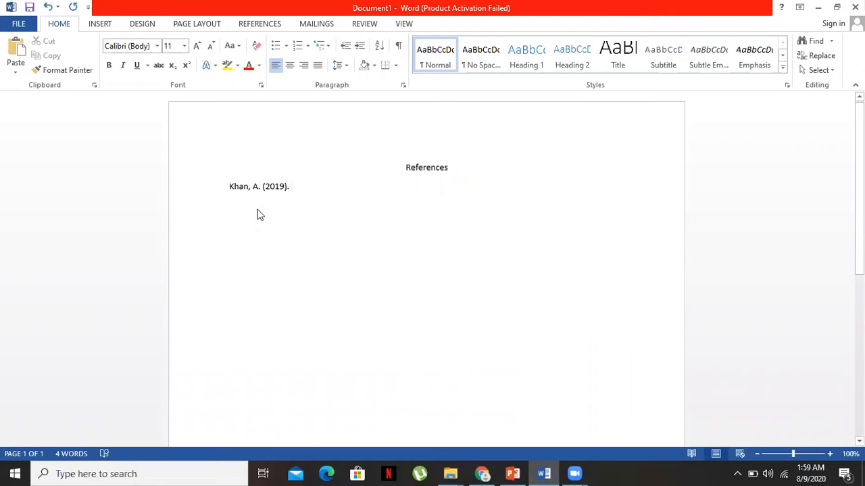
{"action": "key", "text": "ctrl+v"}
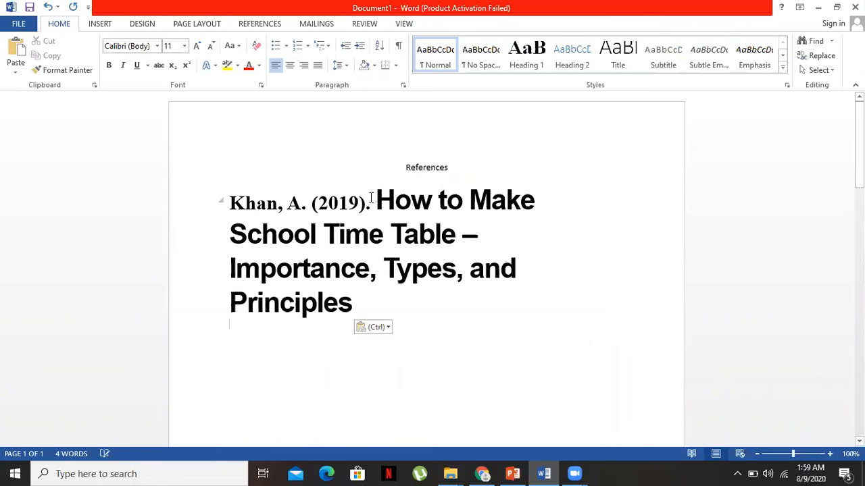
{"action": "left_click", "coordinate": [356, 304]}
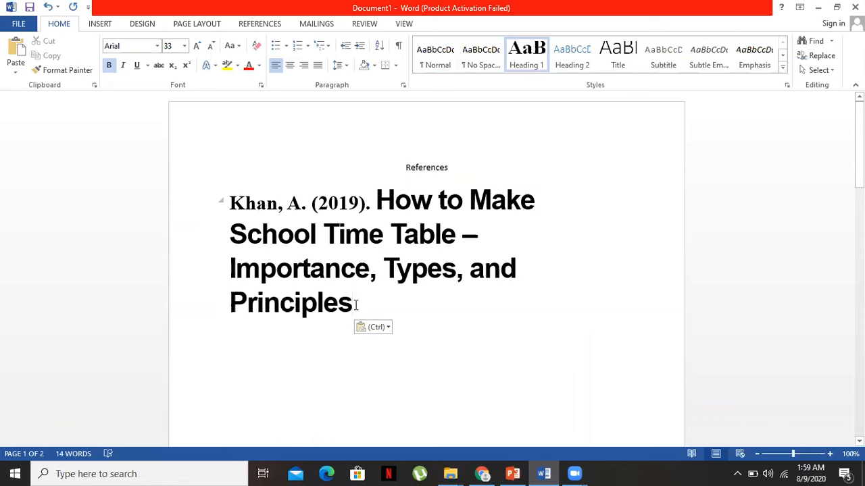
{"action": "type", "text": "."}
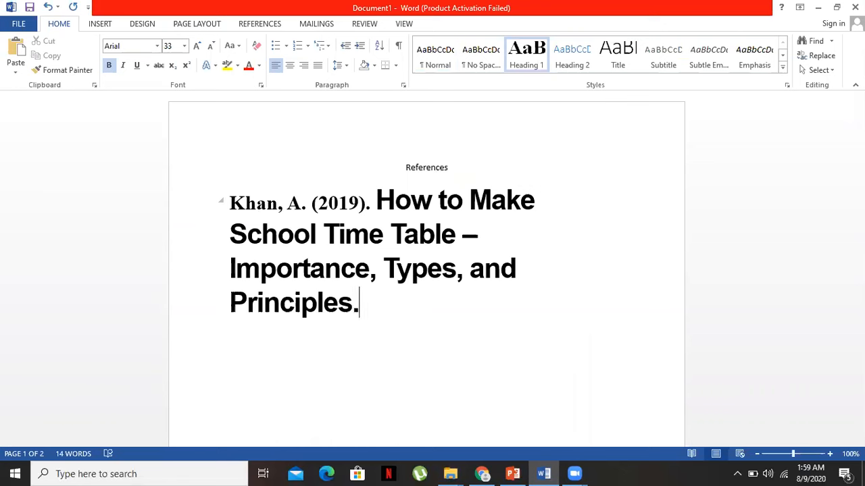
{"action": "mouse_move", "coordinate": [513, 473]}
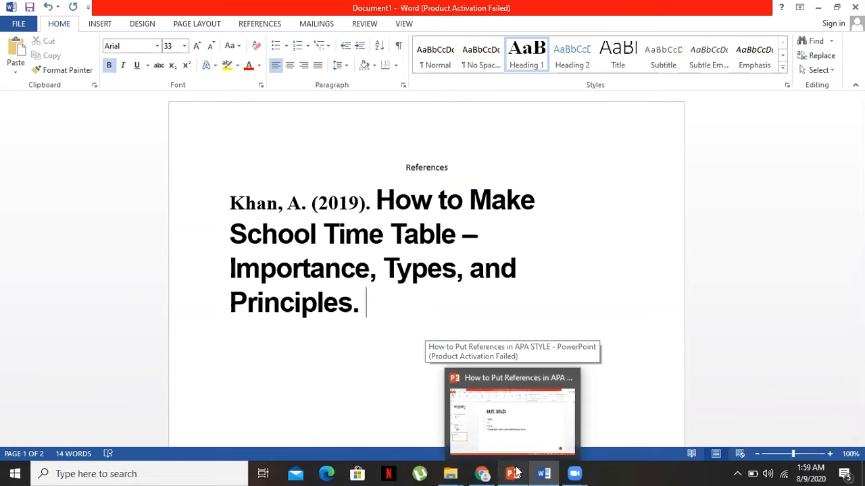
{"action": "mouse_move", "coordinate": [483, 473]}
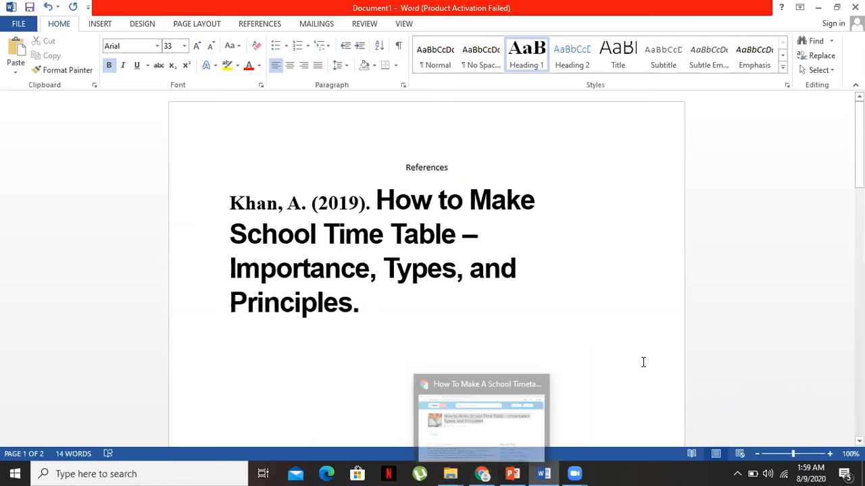
{"action": "type", "text": "Retrie"}
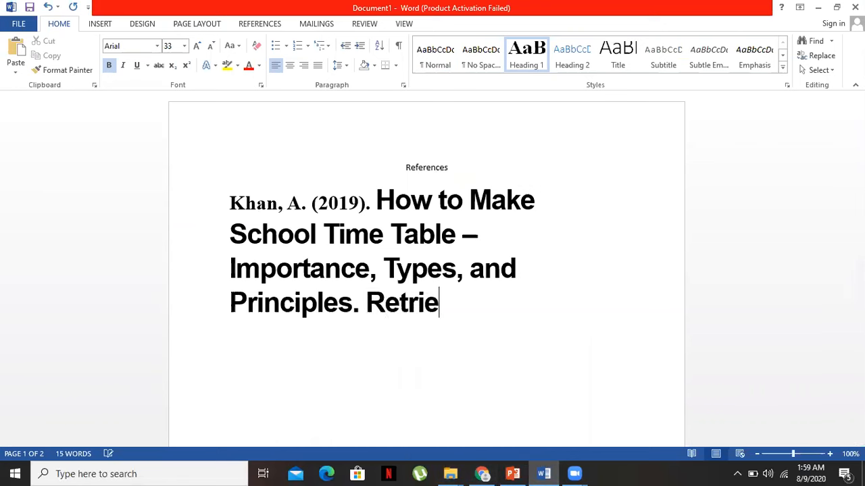
{"action": "type", "text": "ved from"}
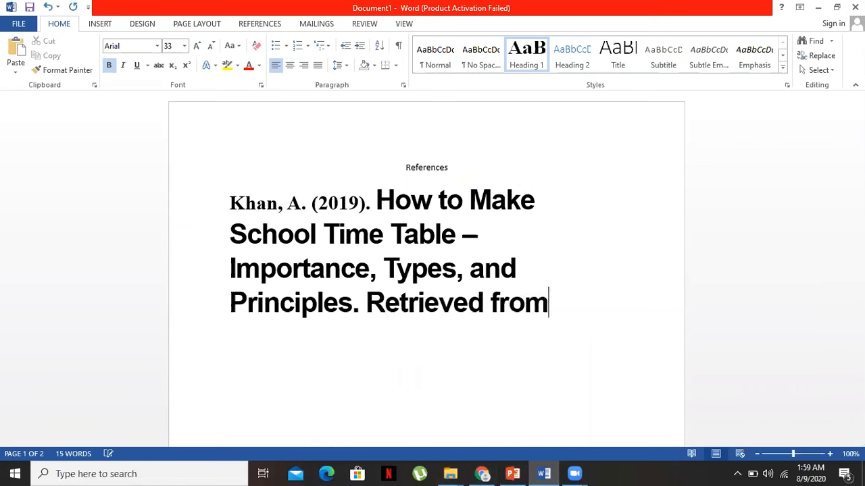
{"action": "left_click", "coordinate": [481, 474]}
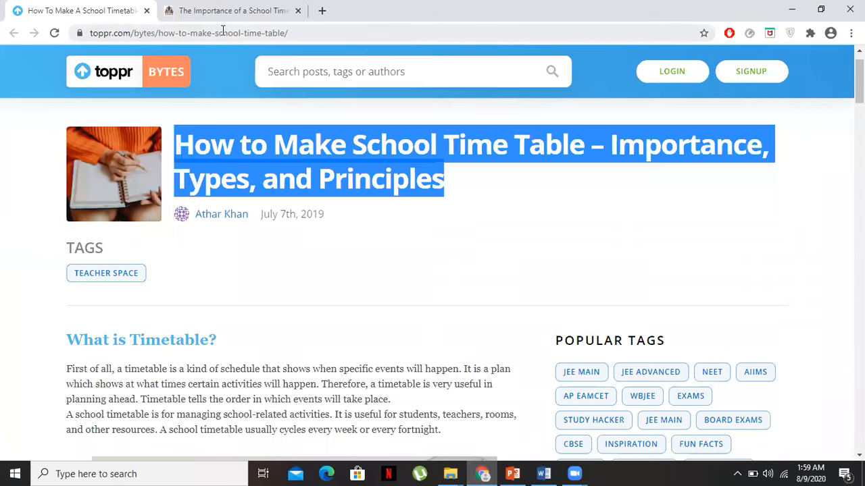
{"action": "right_click", "coordinate": [180, 33]}
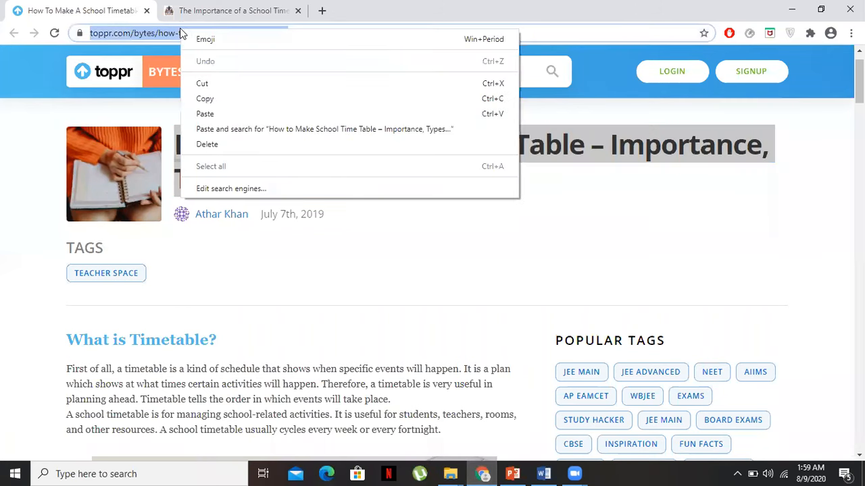
{"action": "left_click", "coordinate": [207, 101]}
{"action": "left_click", "coordinate": [545, 472]}
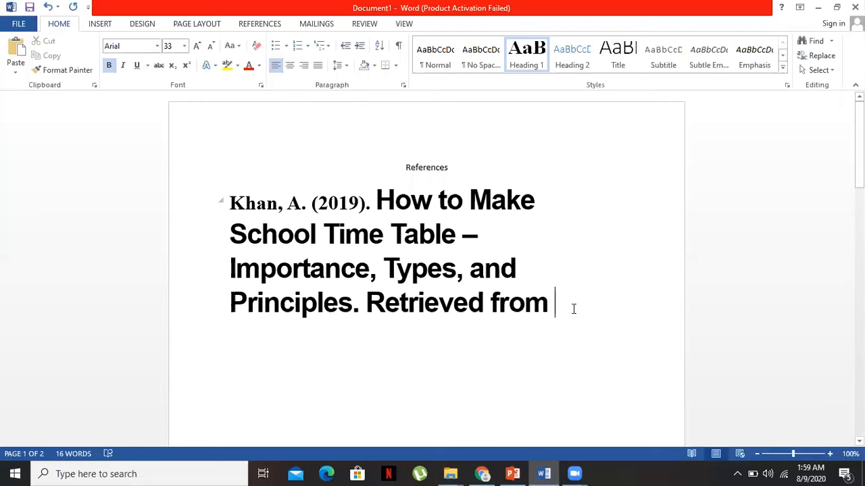
{"action": "key", "text": "ctrl+v"}
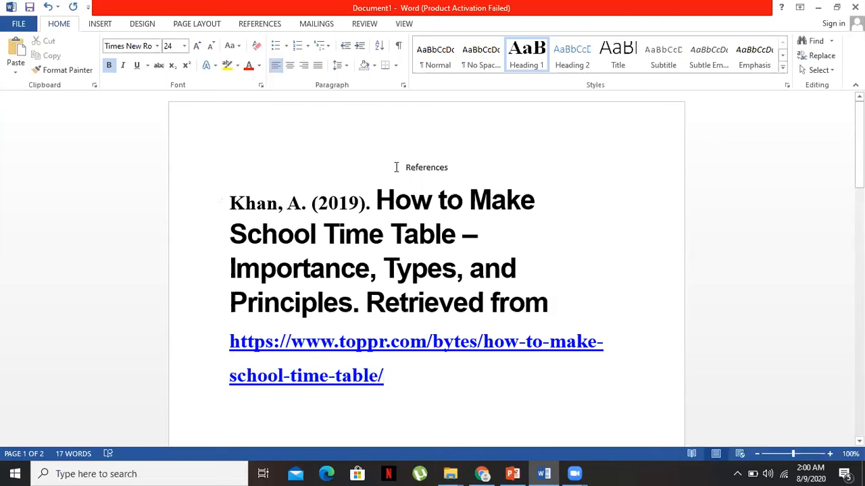
- Format the heading and the whole reference in Times New Roman, size 12
{"action": "left_click_drag", "start_coordinate": [399, 165], "coordinate": [436, 377]}
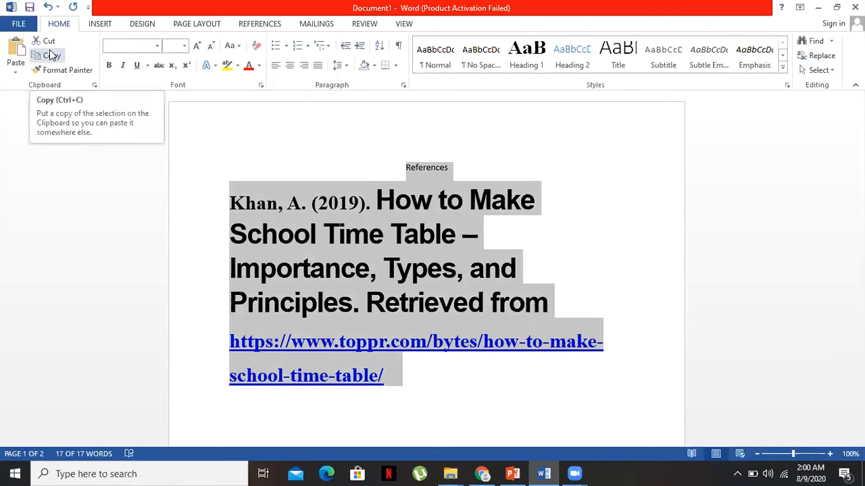
{"action": "left_click", "coordinate": [157, 46]}
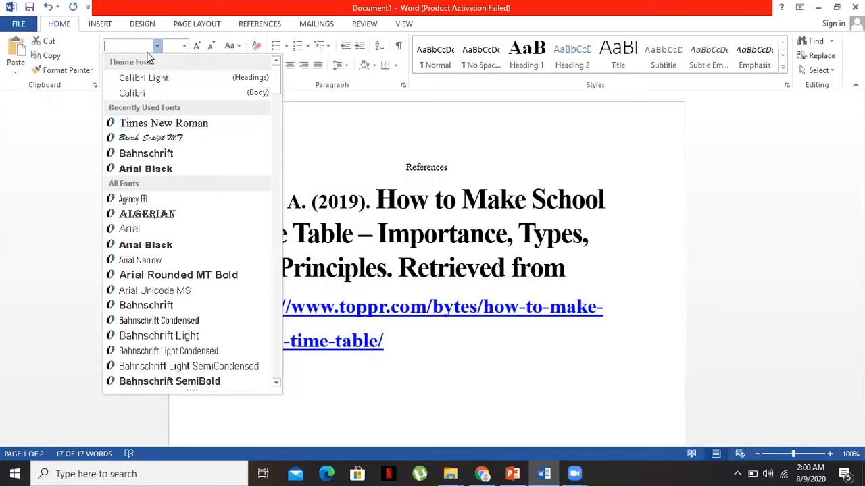
{"action": "left_click", "coordinate": [164, 123]}
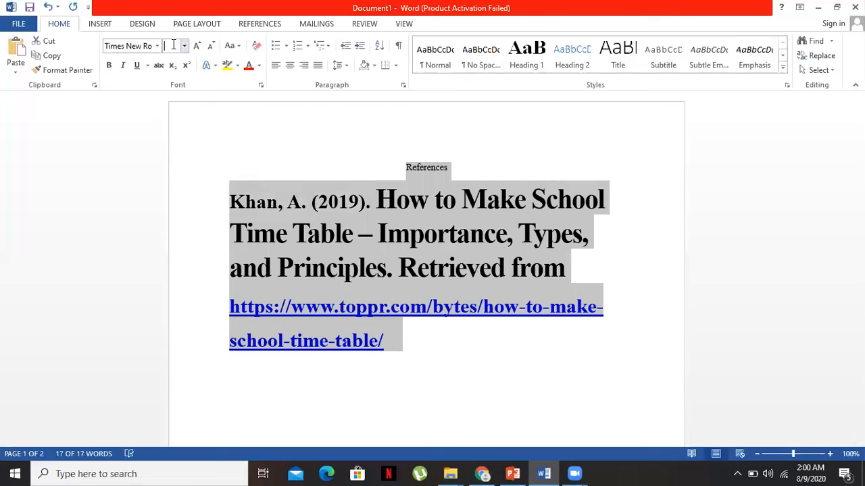
{"action": "type", "text": "12"}
{"action": "key", "text": "Return"}
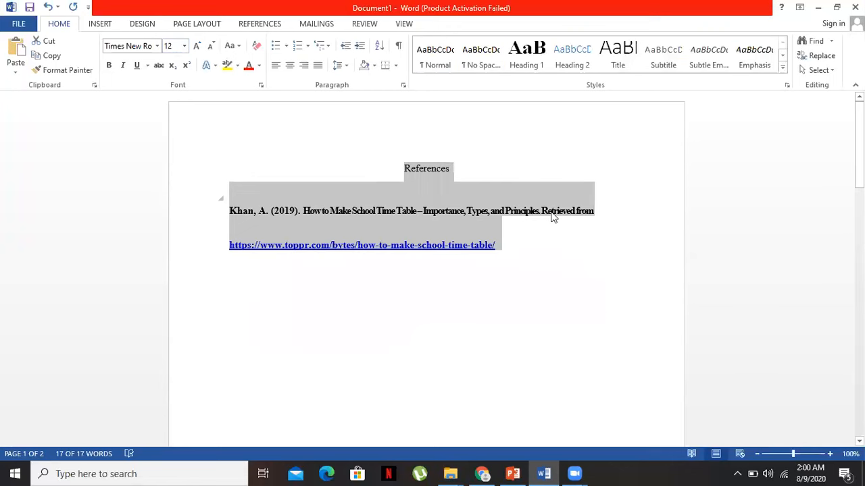
{"action": "left_click", "coordinate": [531, 245]}
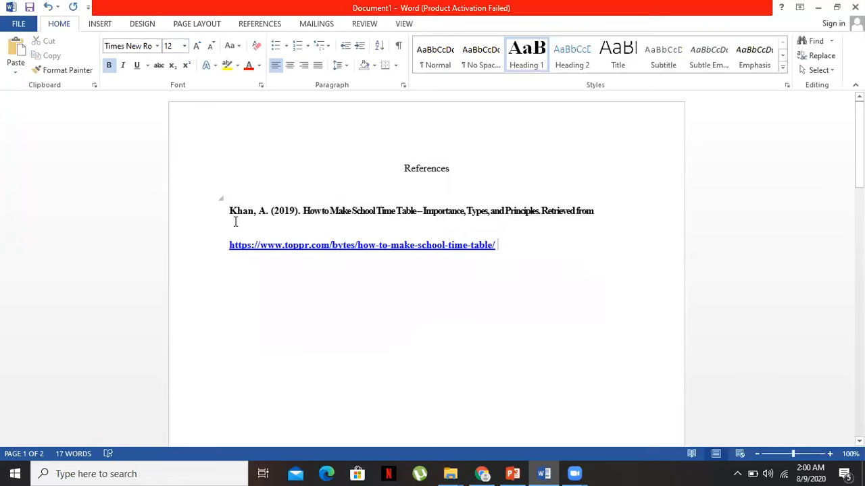
- Remove the bold formatting from the reference entry below the heading
{"action": "left_click_drag", "start_coordinate": [227, 213], "coordinate": [513, 261]}
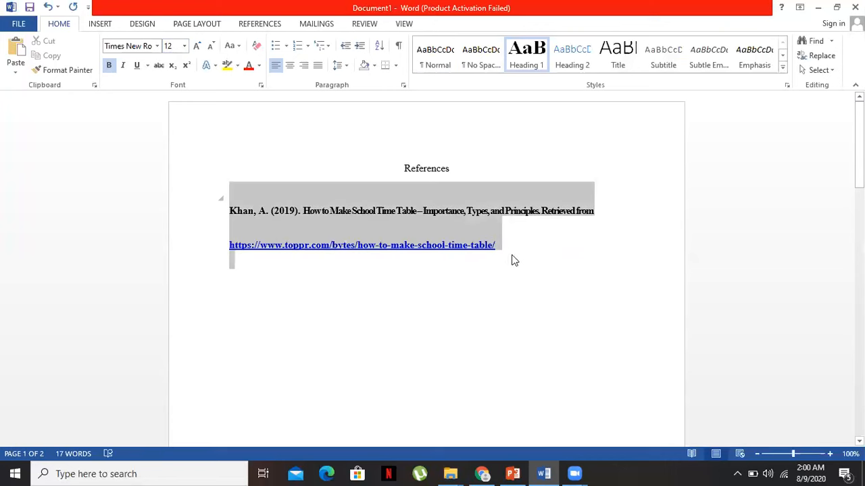
{"action": "left_click", "coordinate": [108, 66]}
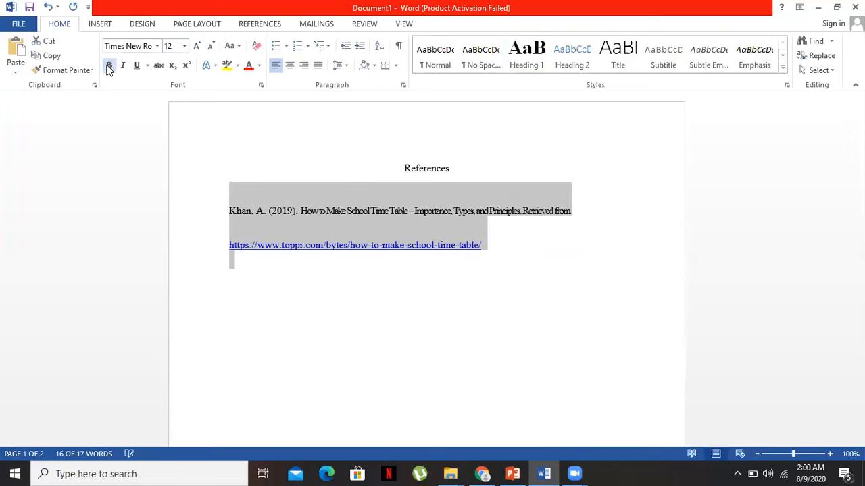
{"action": "left_click", "coordinate": [503, 253]}
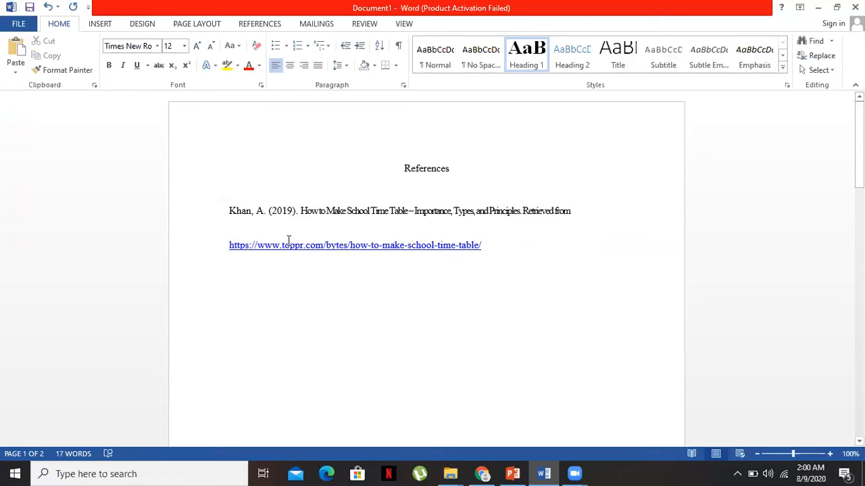
- Remove the hyperlink from the toppr URL in the first reference
{"action": "left_click_drag", "start_coordinate": [230, 245], "coordinate": [479, 258]}
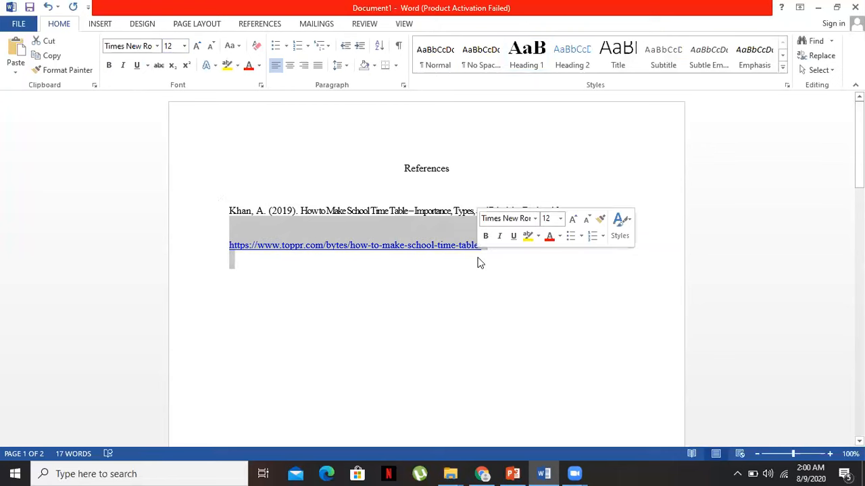
{"action": "right_click", "coordinate": [445, 247]}
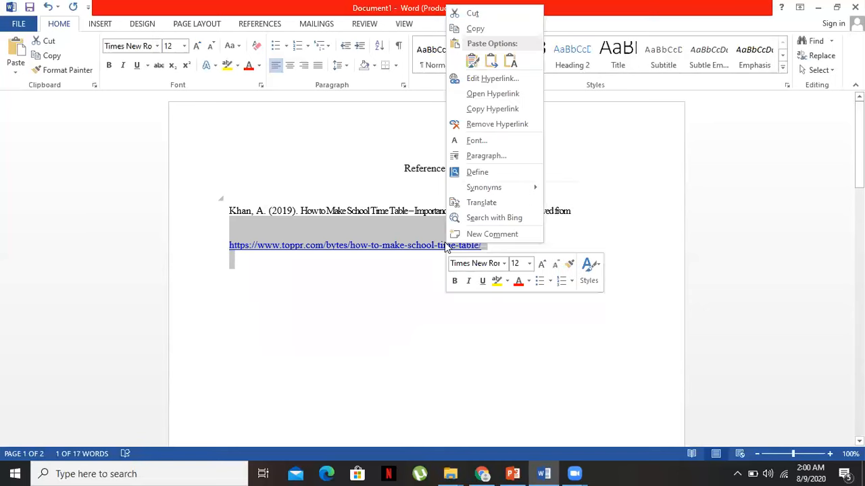
{"action": "left_click", "coordinate": [497, 124]}
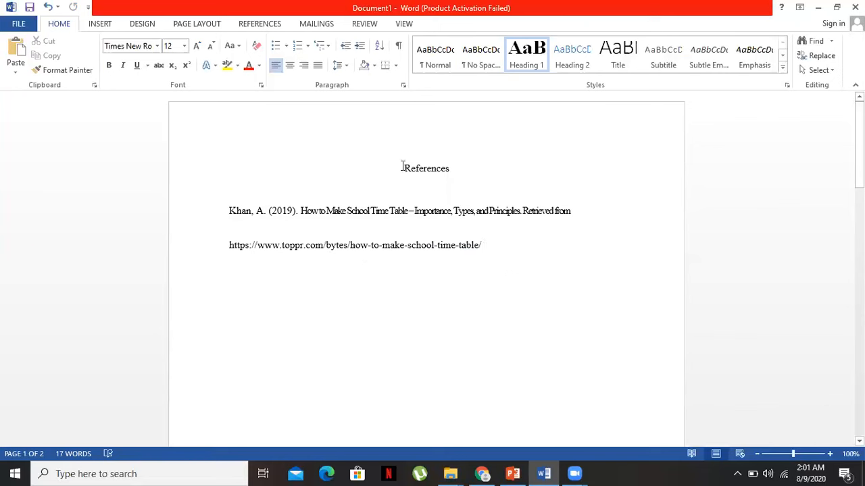
{"action": "left_click_drag", "start_coordinate": [403, 169], "coordinate": [499, 244]}
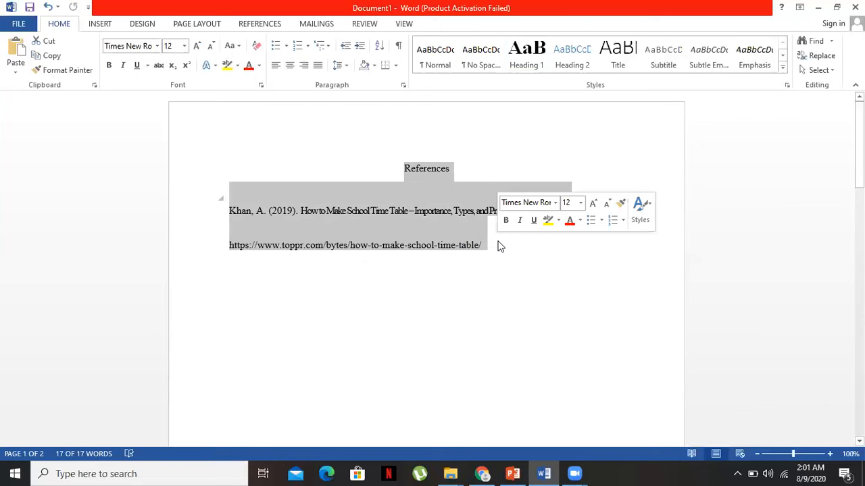
{"action": "left_click", "coordinate": [496, 244]}
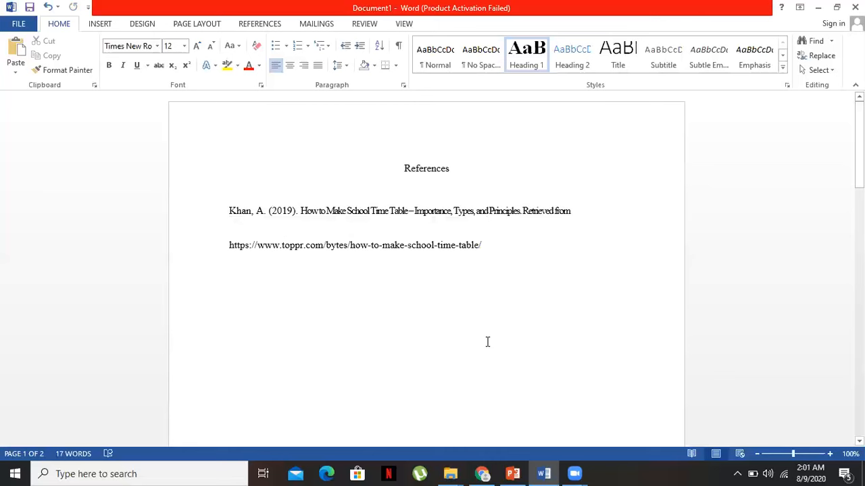
- Switch to Chrome and examine the "The Importance of a School Timetable" page for its author and publication date
{"action": "left_click", "coordinate": [481, 473]}
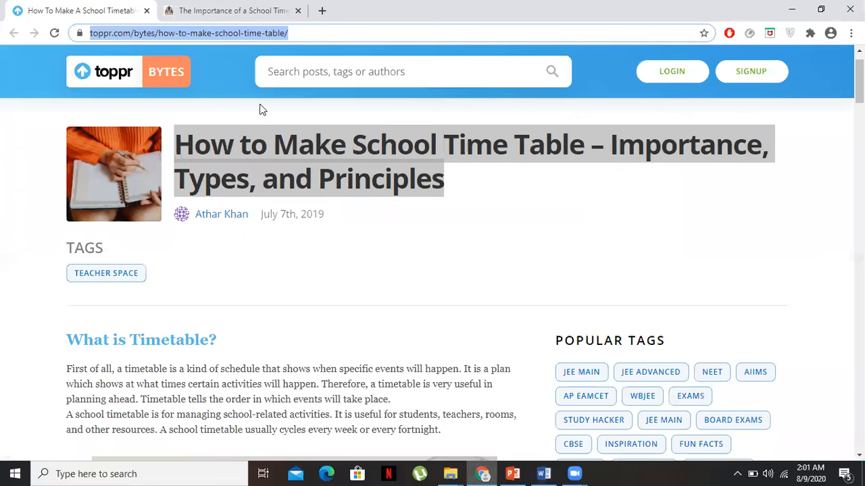
{"action": "key", "text": "ctrl+Tab"}
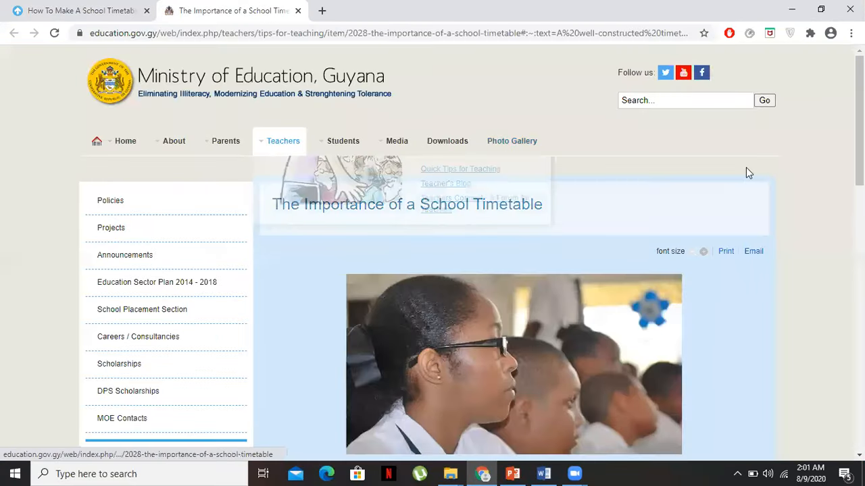
{"action": "scroll", "coordinate": [514, 270], "scroll_direction": "down", "scroll_amount": 5}
{"action": "scroll", "coordinate": [513, 270], "scroll_direction": "down", "scroll_amount": 4}
{"action": "scroll", "coordinate": [514, 270], "scroll_direction": "up", "scroll_amount": 10}
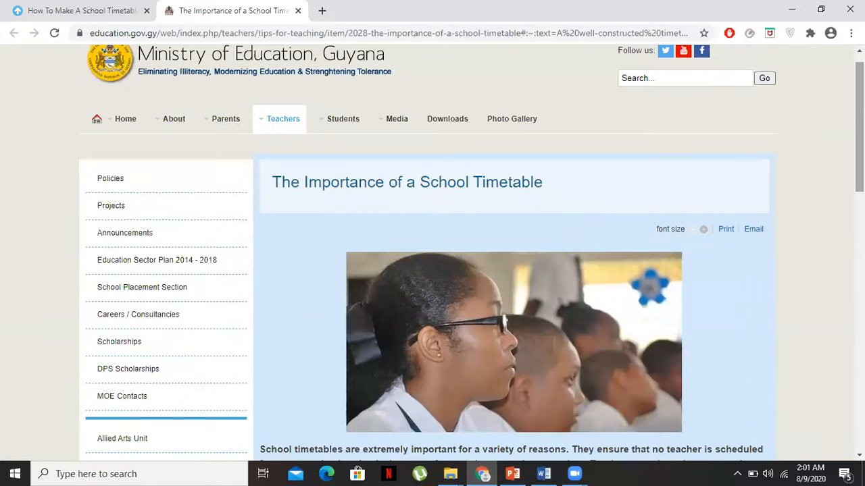
{"action": "scroll", "coordinate": [472, 253], "scroll_direction": "up", "scroll_amount": 1}
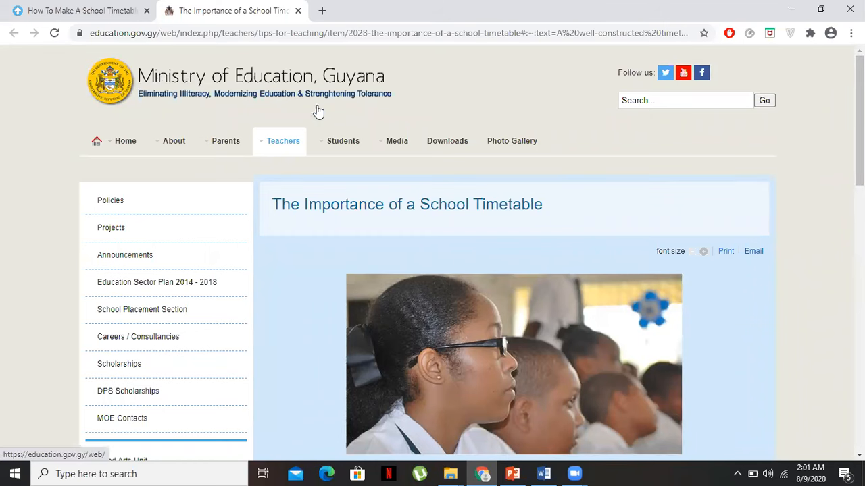
- Start a second reference in Word on a new line below the first, with the author "Ministry of Education, Guyana."
{"action": "left_click", "coordinate": [546, 473]}
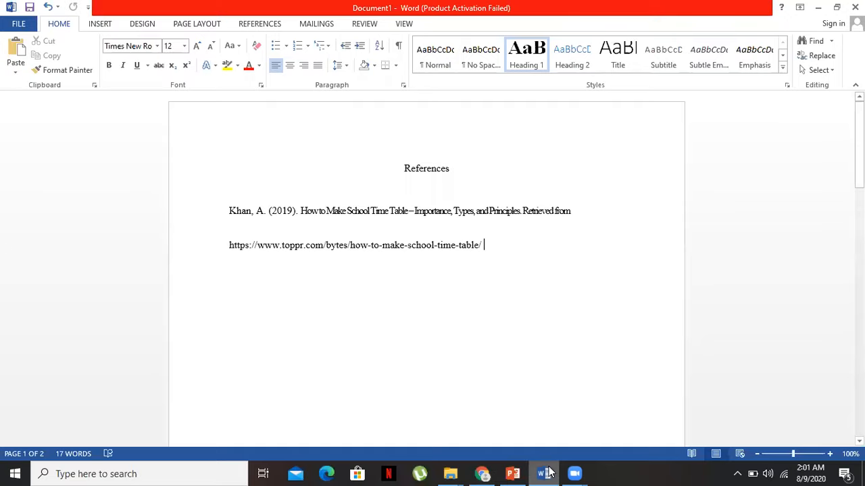
{"action": "key", "text": "Return"}
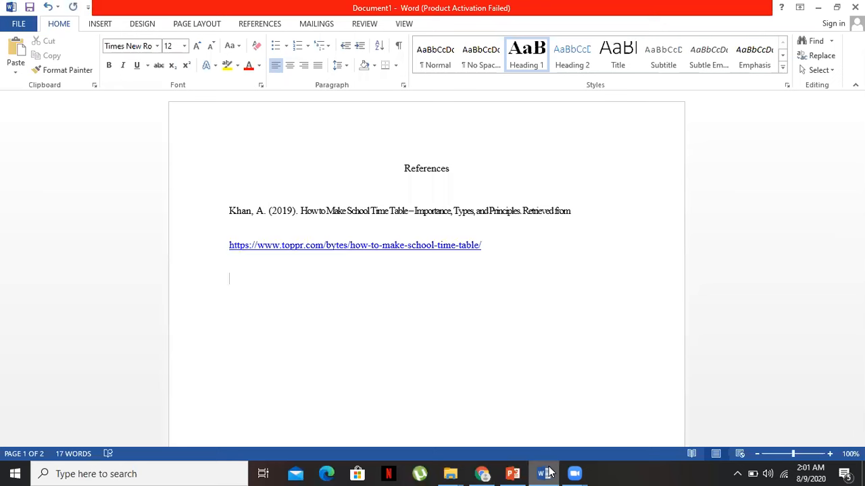
{"action": "type", "text": "Ministry of Education"}
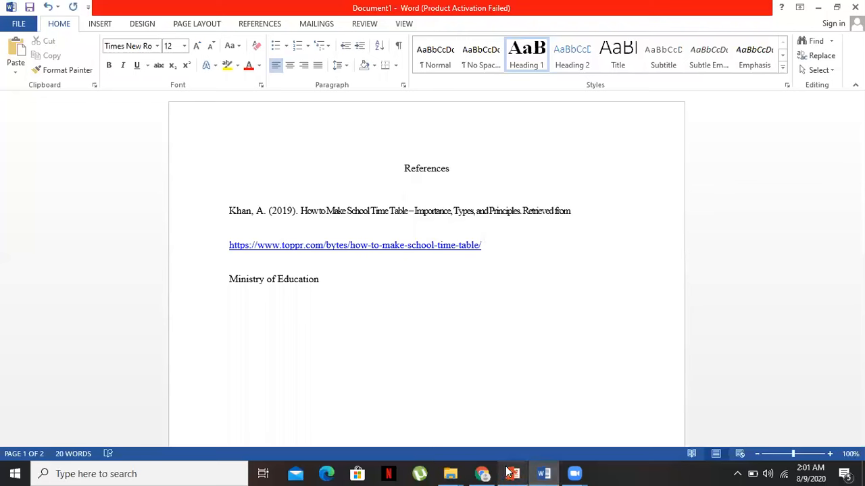
{"action": "left_click", "coordinate": [486, 472]}
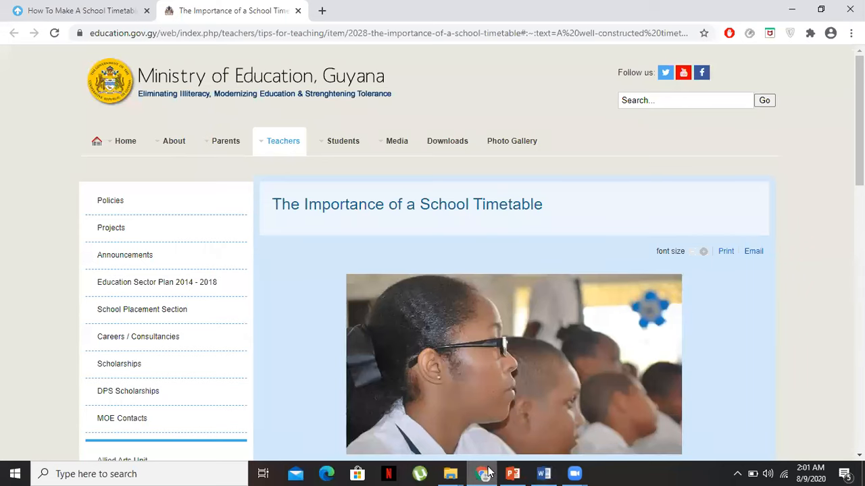
{"action": "left_click", "coordinate": [485, 472]}
{"action": "type", "text": ","}
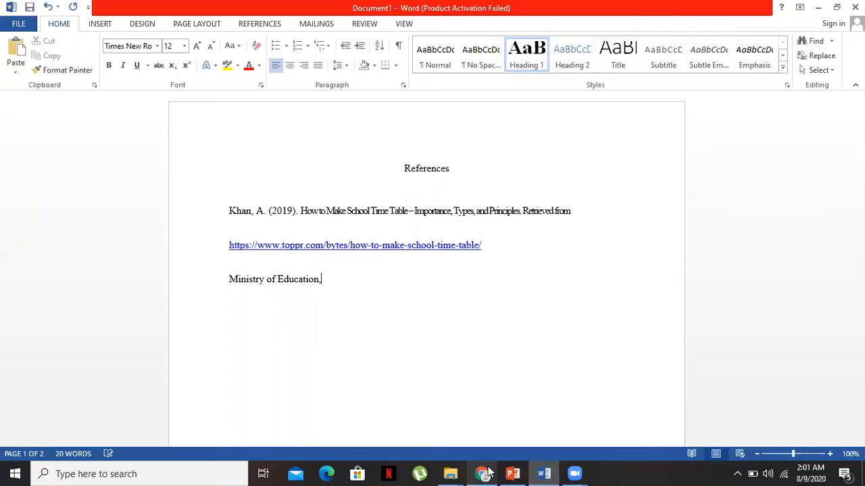
{"action": "type", "text": " Guyana"}
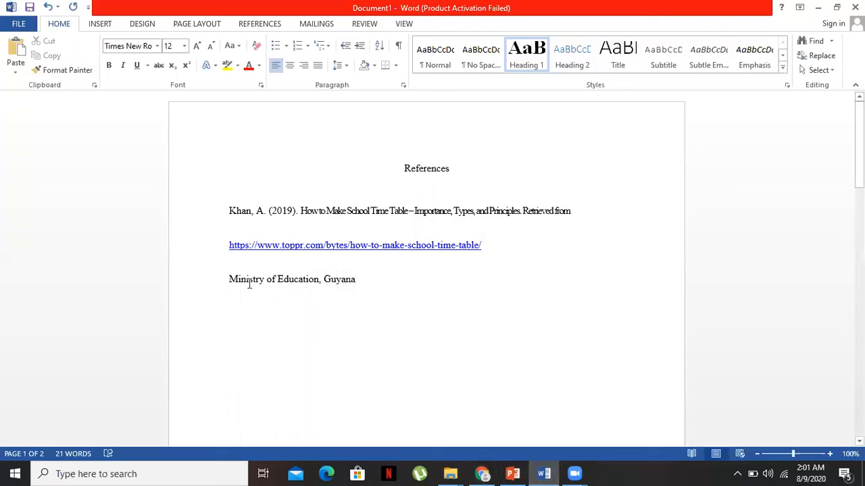
{"action": "type", "text": "."}
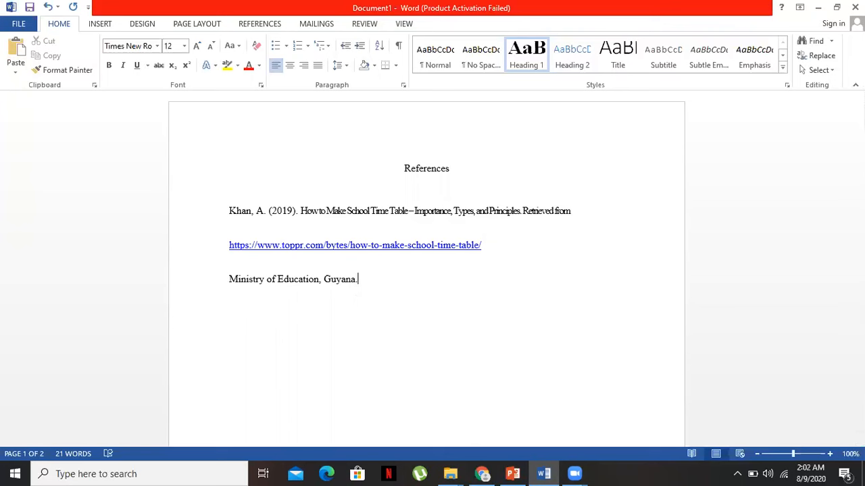
- Check the article page in Chrome for a date, and add "(n.d.)." after the author in the second Word reference
{"action": "mouse_move", "coordinate": [481, 473]}
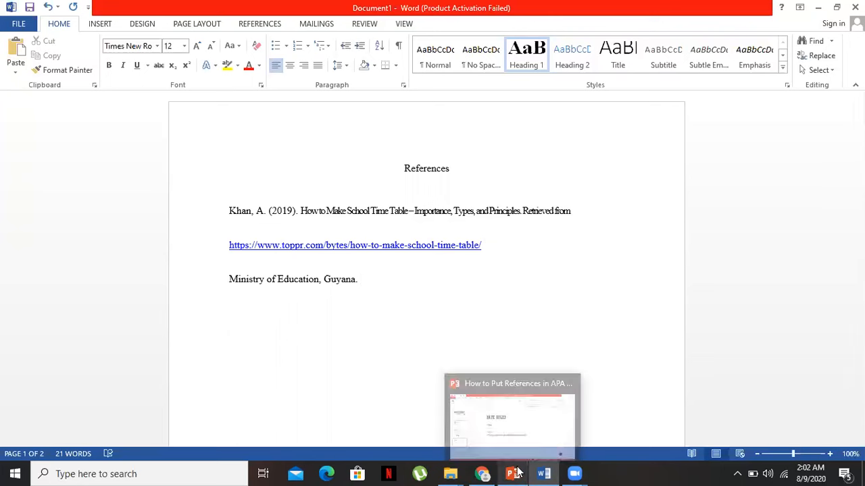
{"action": "left_click", "coordinate": [481, 473]}
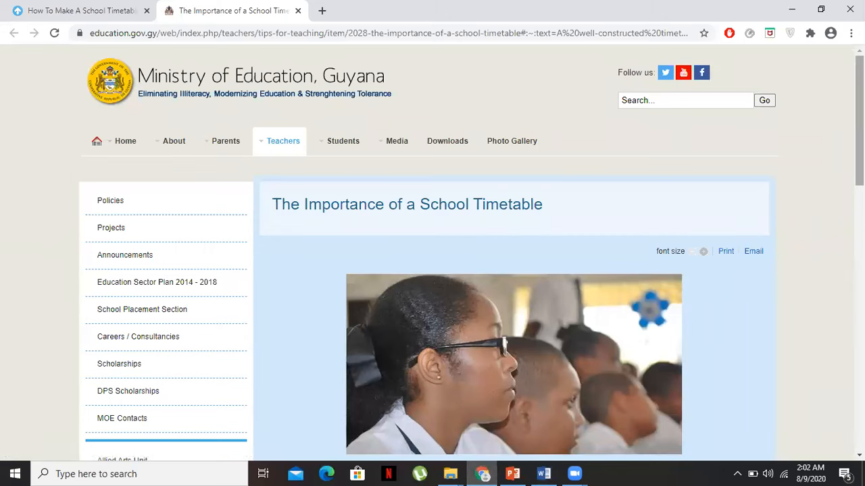
{"action": "scroll", "coordinate": [859, 122], "scroll_direction": "down", "scroll_amount": 2}
{"action": "scroll", "coordinate": [859, 122], "scroll_direction": "up", "scroll_amount": 2}
{"action": "left_click", "coordinate": [542, 473]}
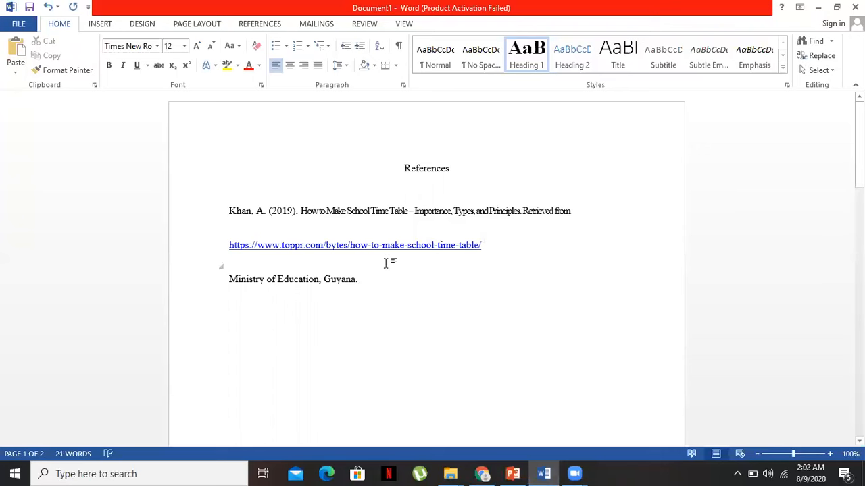
{"action": "type", "text": "n.d.)"}
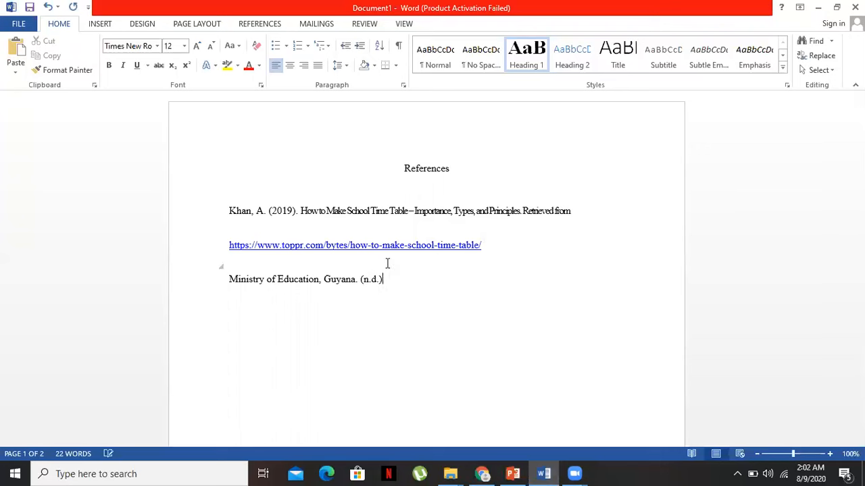
{"action": "type", "text": "."}
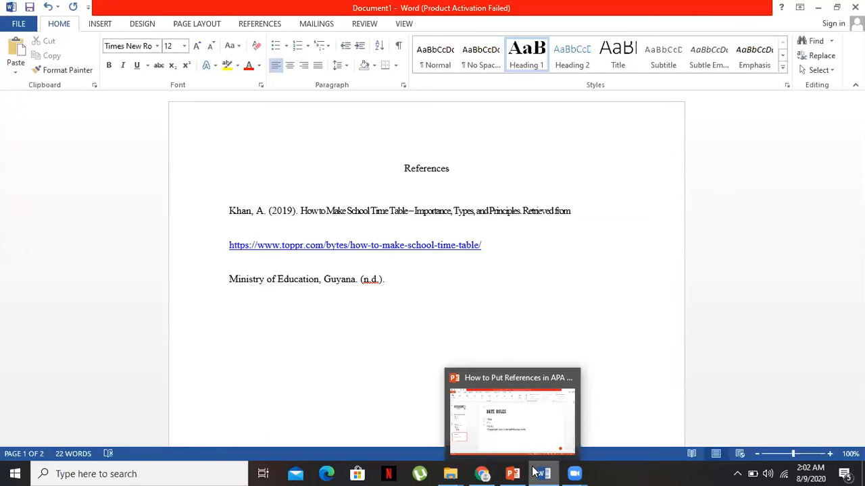
- Check the article title in Chrome and add "The Importance of a School Timetable" after the date in the second Word reference
{"action": "left_click", "coordinate": [481, 473]}
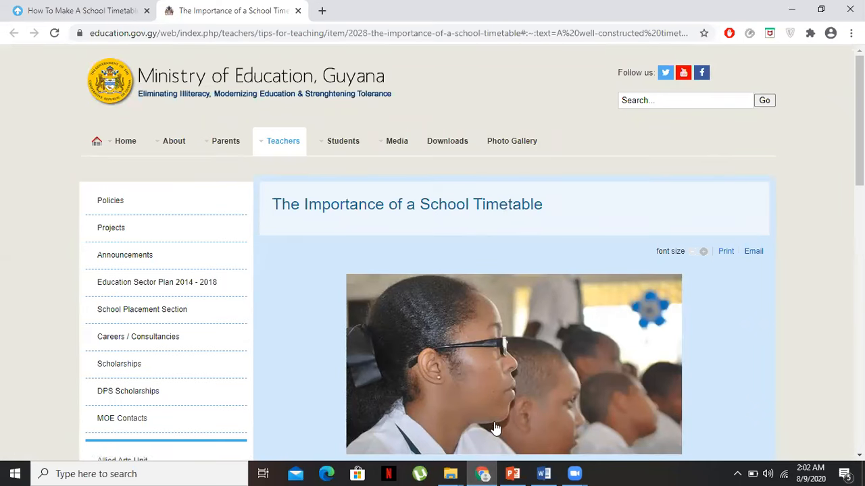
{"action": "left_click", "coordinate": [545, 473]}
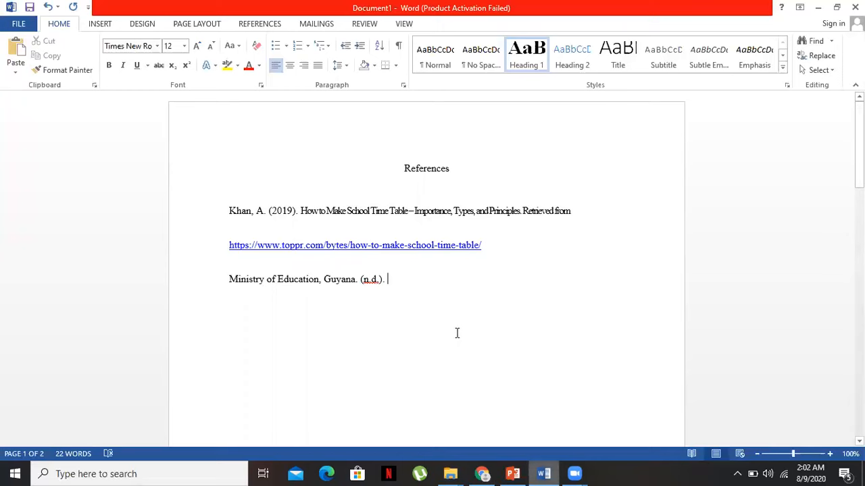
{"action": "type", "text": "The Importance of a"}
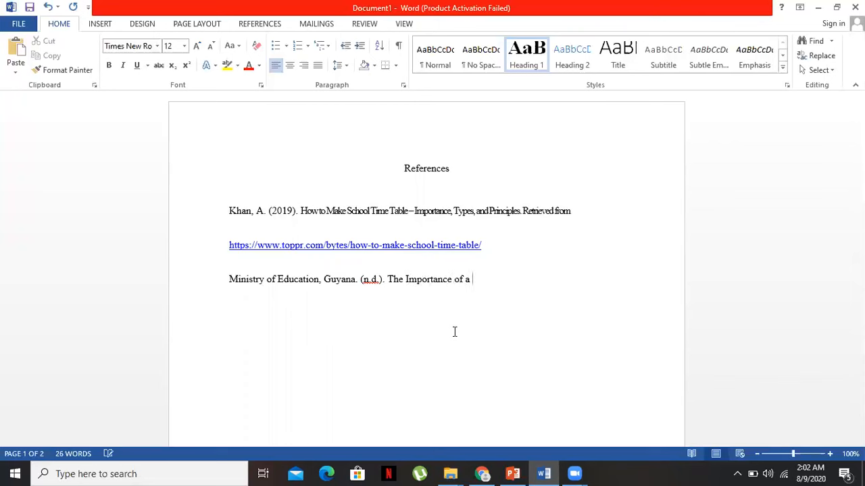
{"action": "type", "text": " School Timetable"}
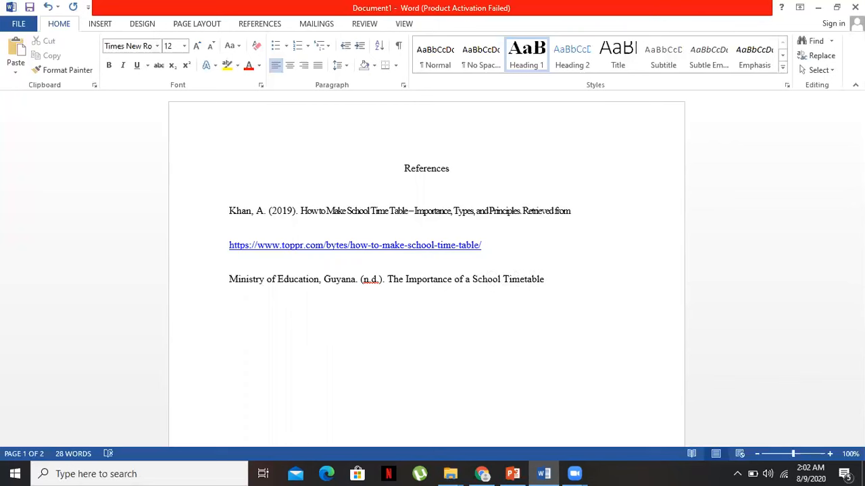
- End the title with a period, add "Retrieved from", and paste the education.gov.gy article's URL copied from Chrome after it in Word
{"action": "type", "text": ". Retrieved from"}
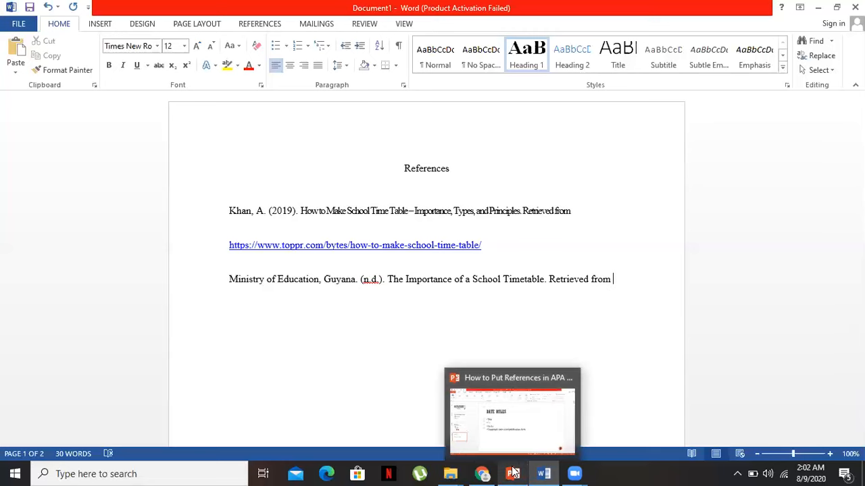
{"action": "left_click", "coordinate": [484, 473]}
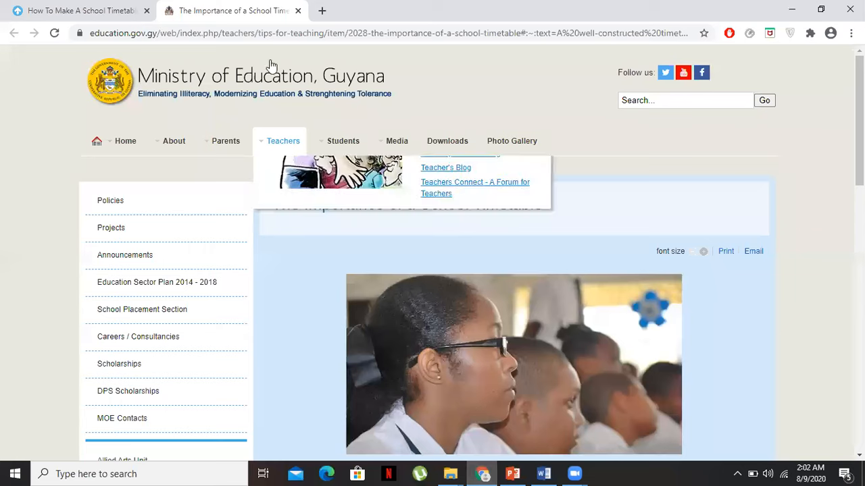
{"action": "right_click", "coordinate": [287, 34]}
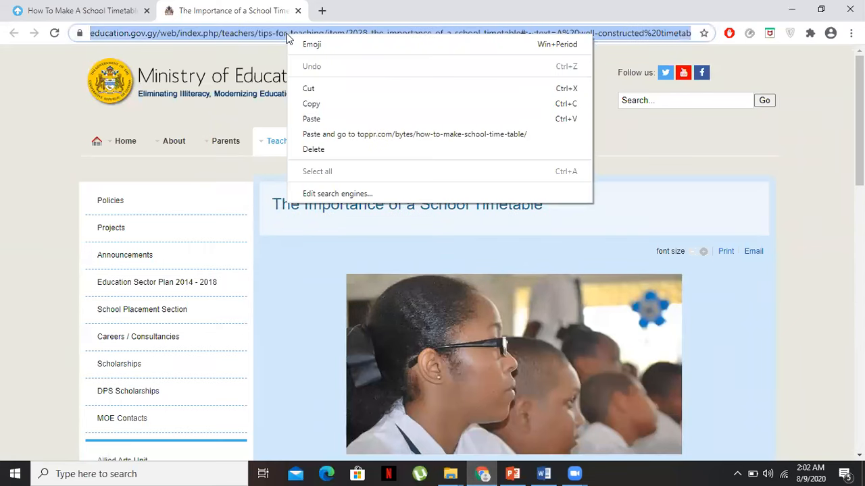
{"action": "left_click", "coordinate": [301, 102]}
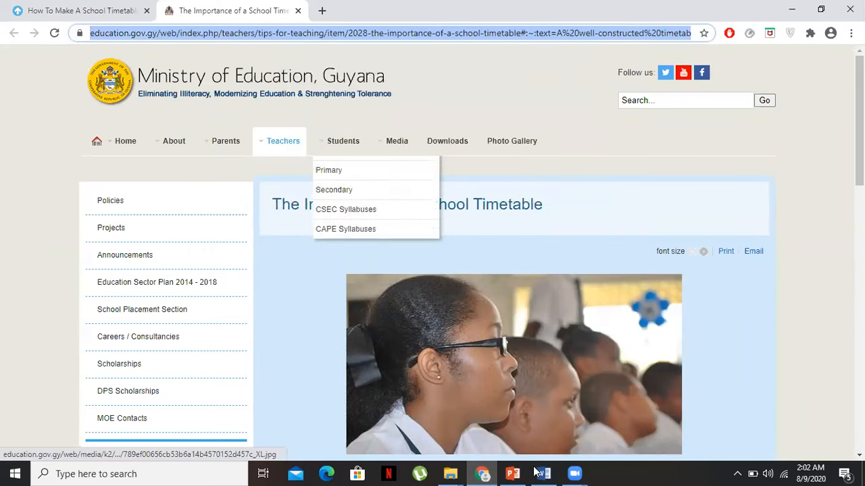
{"action": "mouse_move", "coordinate": [512, 473]}
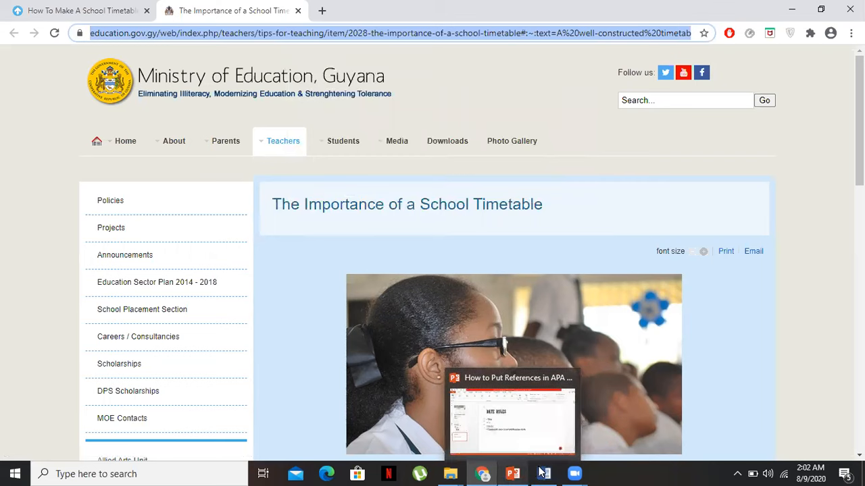
{"action": "left_click", "coordinate": [544, 474]}
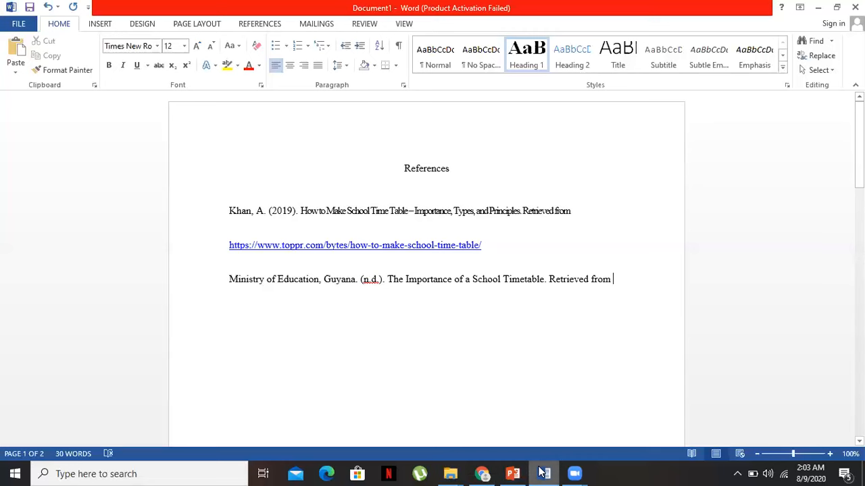
{"action": "key", "text": "ctrl+v"}
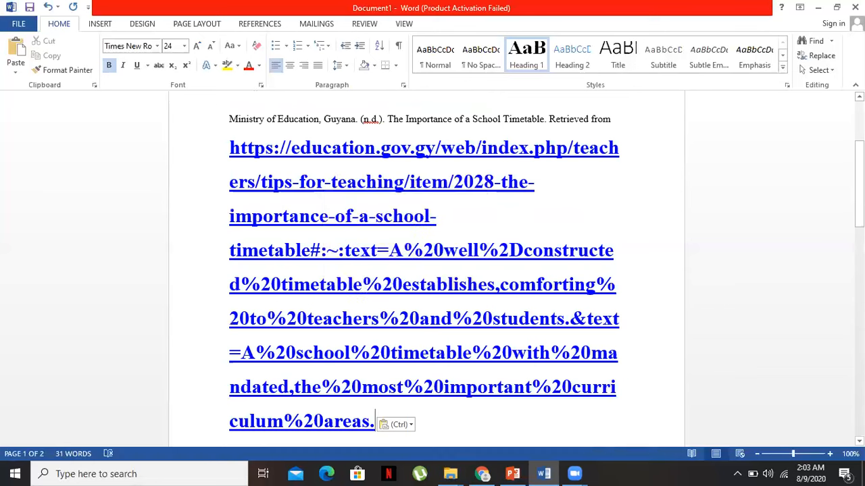
- Set the font size of the whole document to 12, including the pasted education.gov.gy URL
{"action": "left_click_drag", "start_coordinate": [860, 175], "coordinate": [860, 141]}
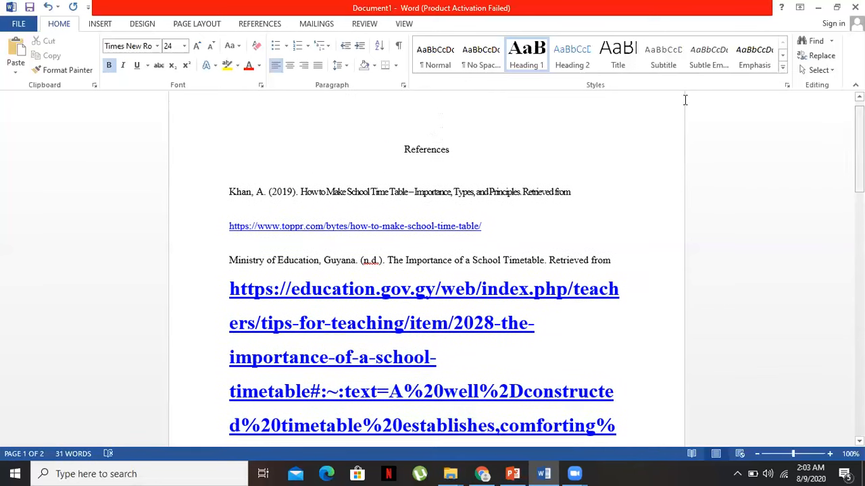
{"action": "key", "text": "ctrl+a"}
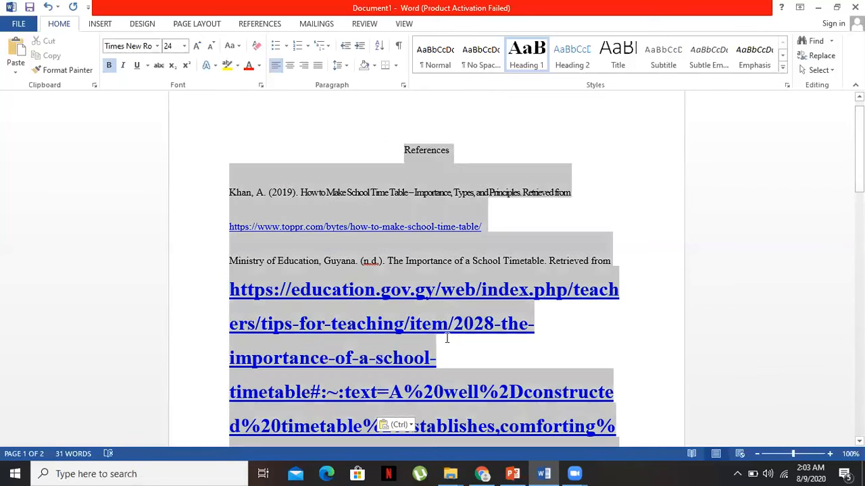
{"action": "scroll", "coordinate": [604, 415], "scroll_direction": "down", "scroll_amount": 3}
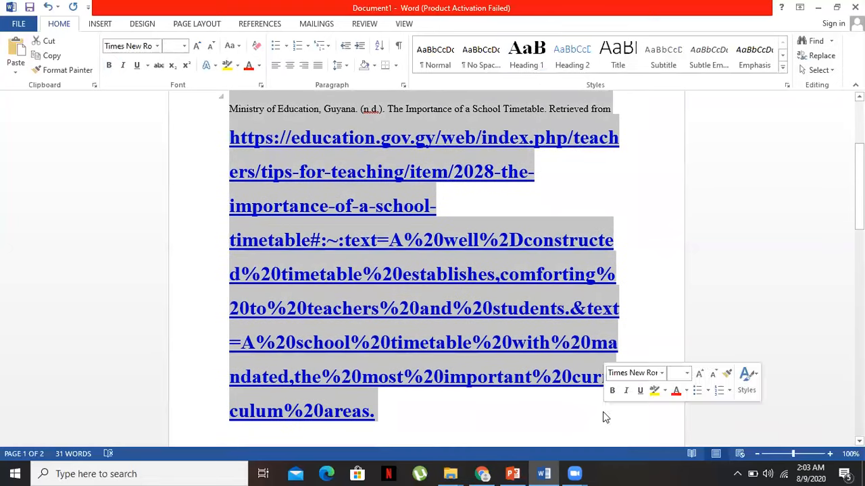
{"action": "left_click", "coordinate": [171, 45]}
{"action": "key", "text": "Return"}
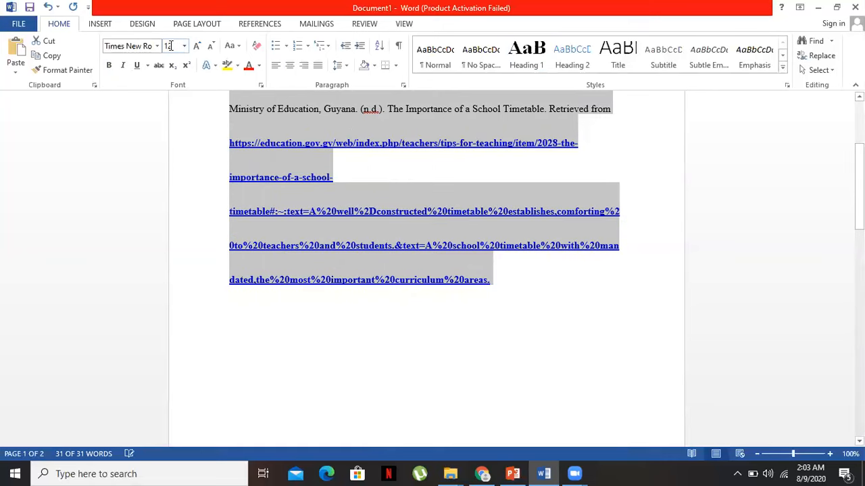
{"action": "left_click", "coordinate": [508, 282]}
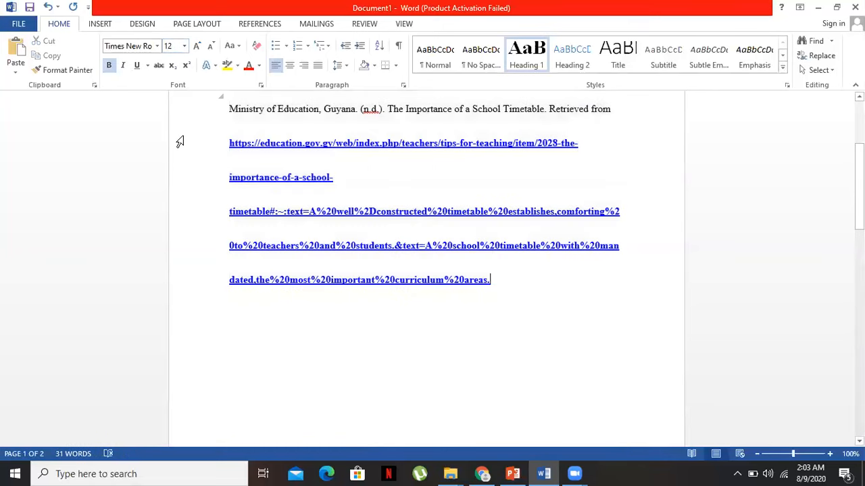
- Remove the hyperlink from the education.gov.gy URL in the second reference, keeping its text
{"action": "left_click_drag", "start_coordinate": [230, 143], "coordinate": [508, 276]}
{"action": "right_click", "coordinate": [387, 249]}
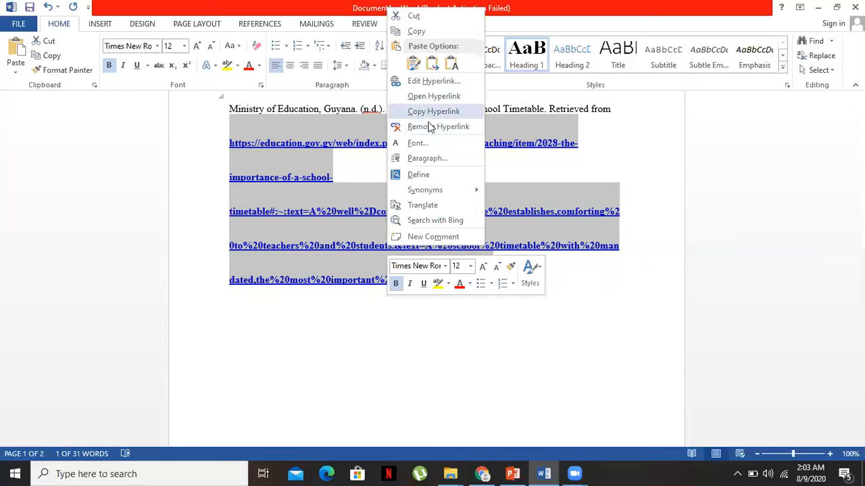
{"action": "left_click", "coordinate": [429, 128]}
{"action": "left_click", "coordinate": [516, 289]}
- Remove the hyperlink from the toppr.com URL in the first reference, keeping its text
{"action": "left_click_drag", "start_coordinate": [859, 187], "coordinate": [859, 156]}
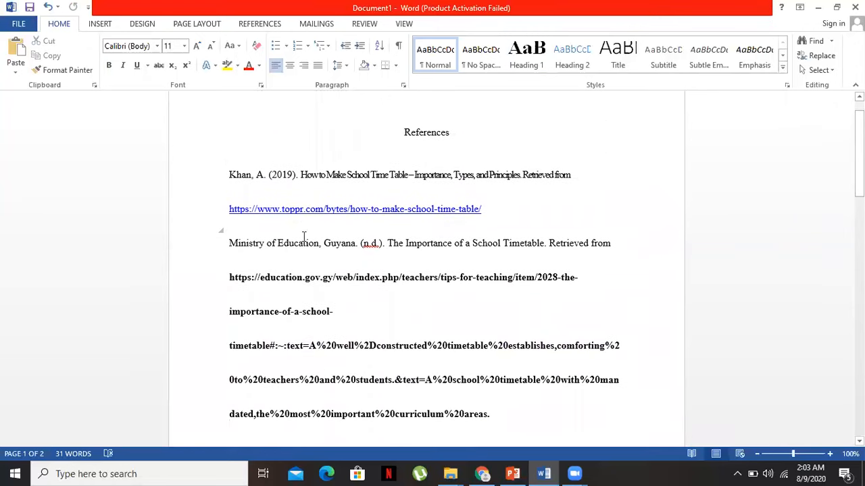
{"action": "left_click_drag", "start_coordinate": [230, 211], "coordinate": [492, 210]}
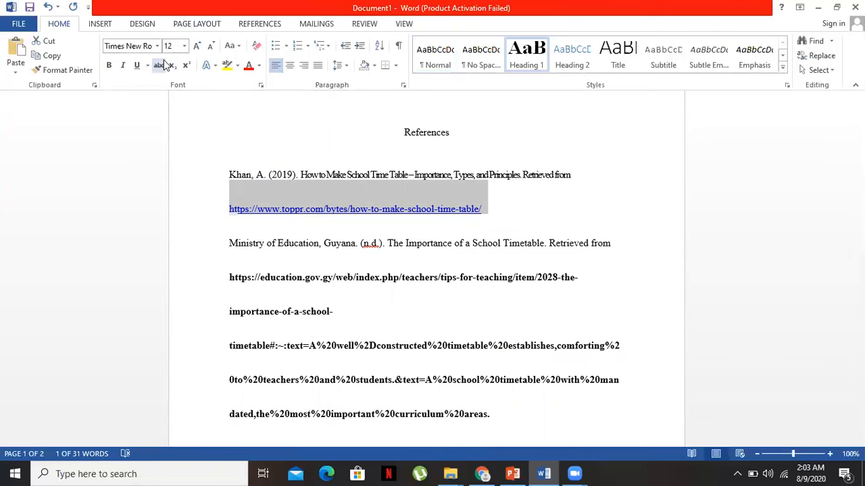
{"action": "right_click", "coordinate": [329, 206]}
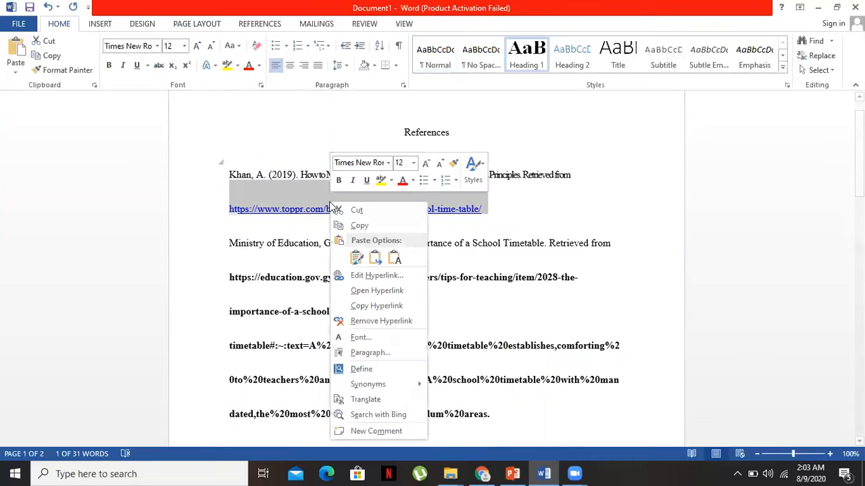
{"action": "left_click", "coordinate": [370, 323]}
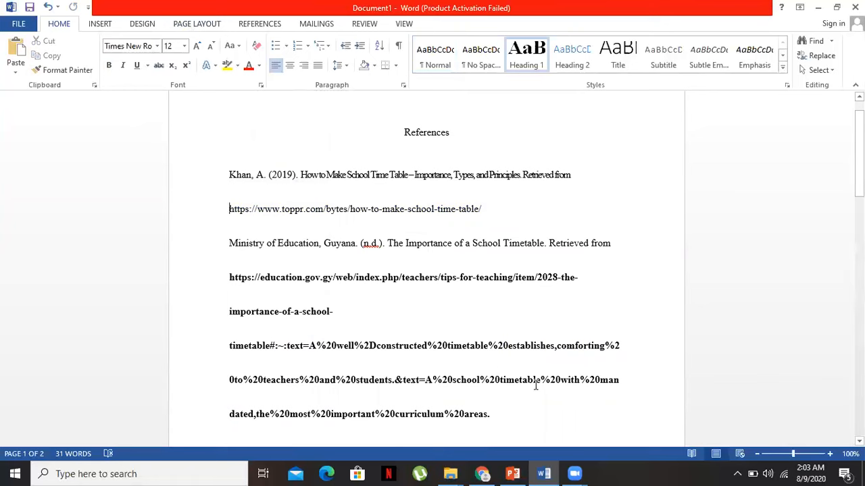
- Remove the bold formatting from the full education.gov.gy URL in the second reference
{"action": "left_click_drag", "start_coordinate": [225, 276], "coordinate": [494, 414]}
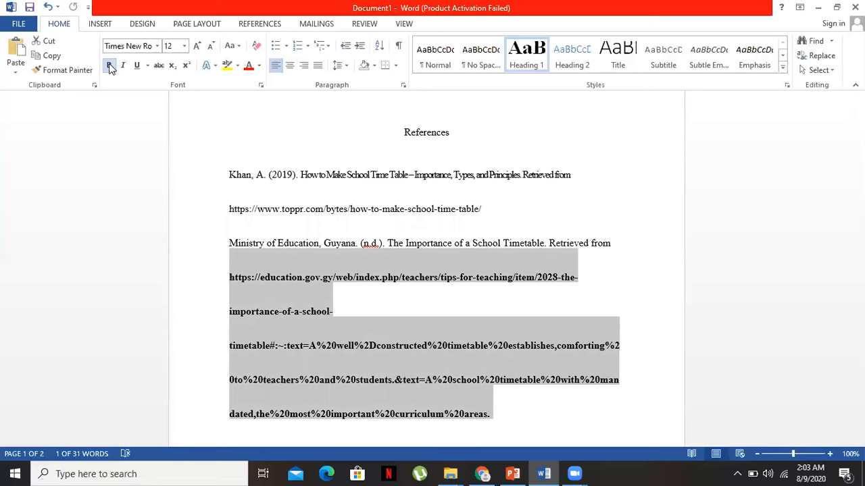
{"action": "left_click", "coordinate": [108, 65]}
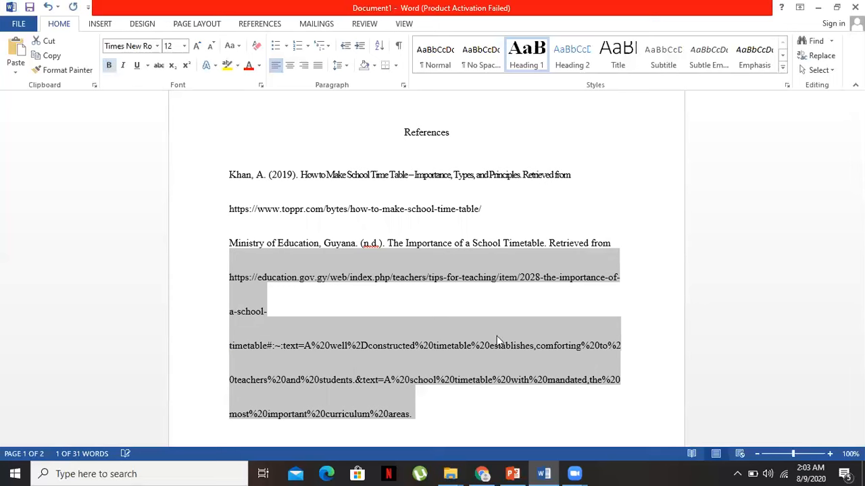
{"action": "left_click", "coordinate": [456, 417]}
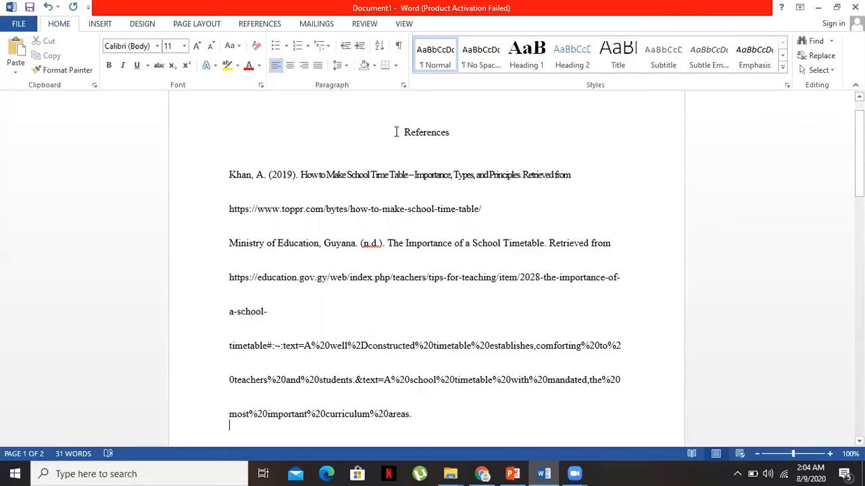
- Select the References heading with both entries and set their paragraph spacing after to 0 pt
{"action": "left_click_drag", "start_coordinate": [397, 132], "coordinate": [503, 410]}
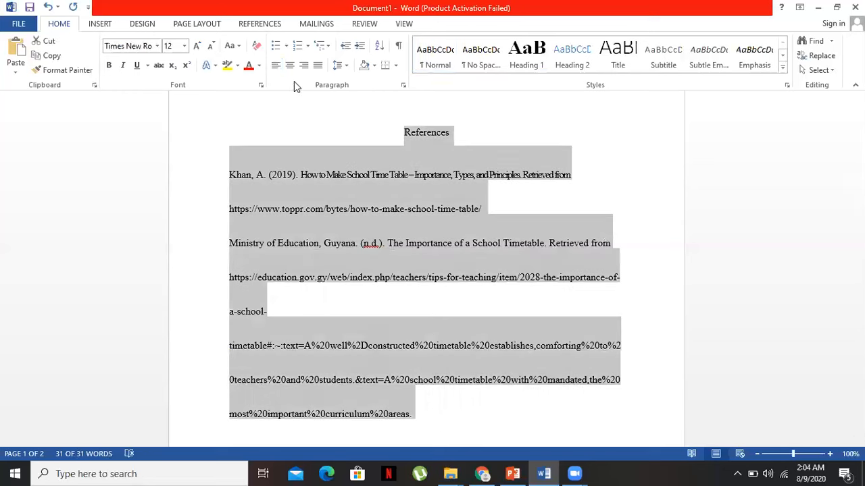
{"action": "right_click", "coordinate": [365, 172]}
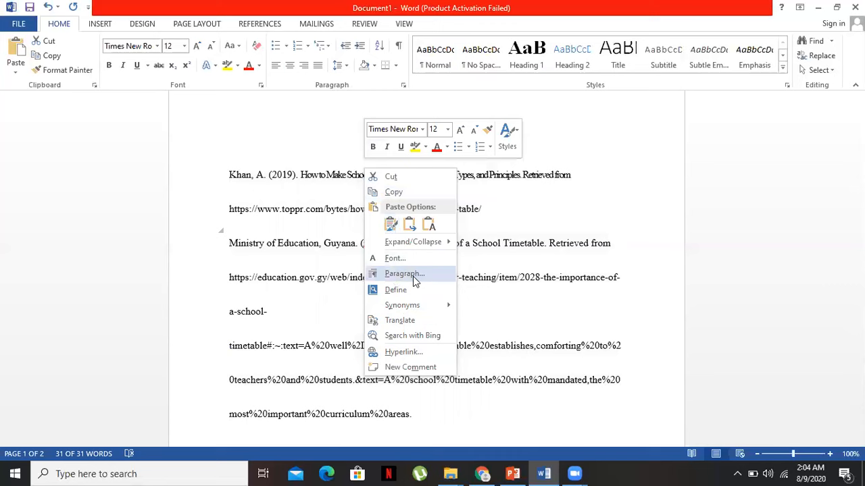
{"action": "left_click", "coordinate": [316, 184]}
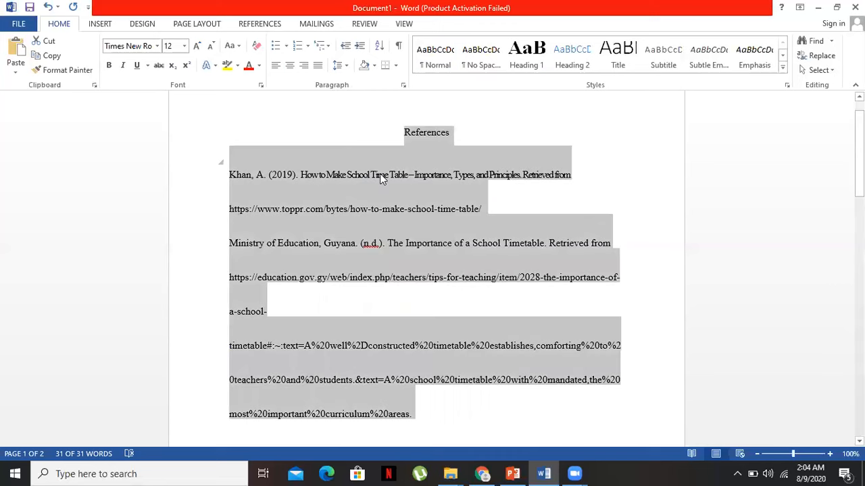
{"action": "left_click", "coordinate": [404, 88]}
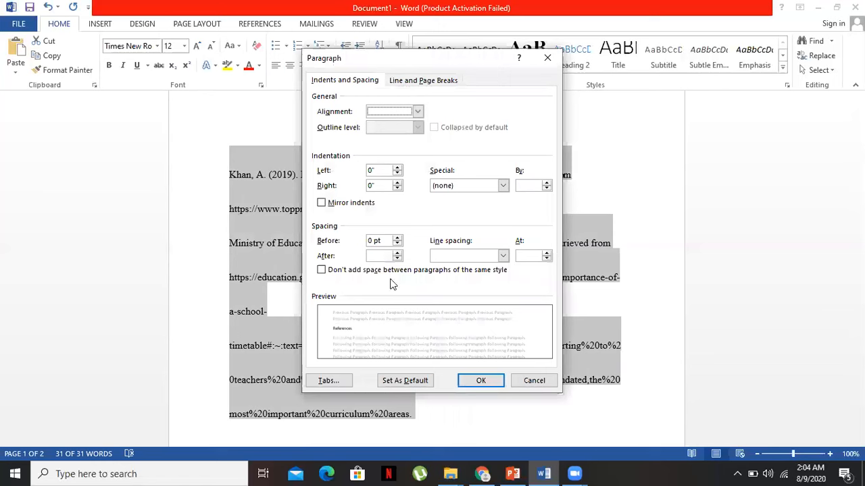
{"action": "left_click", "coordinate": [398, 259]}
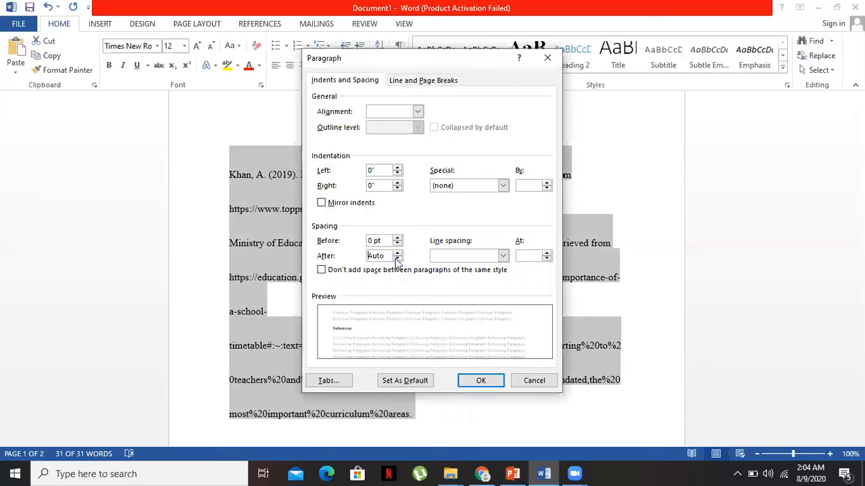
{"action": "left_click", "coordinate": [397, 253]}
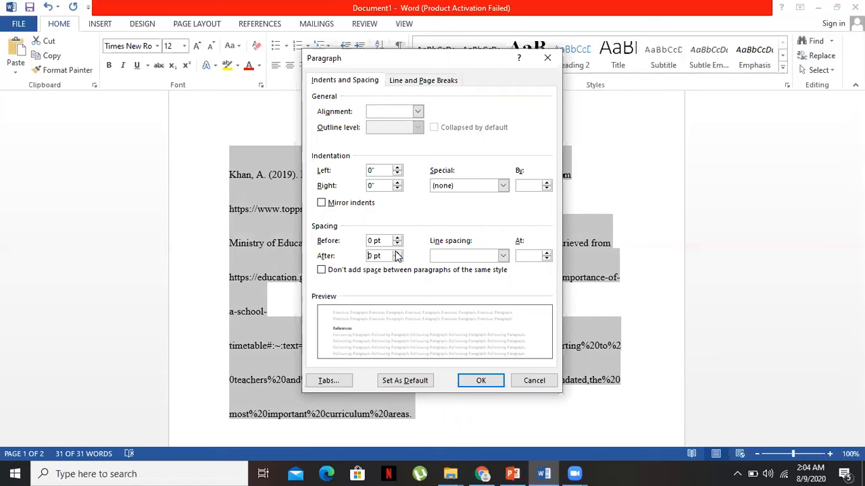
- Give the selected heading and references a 0.5" hanging indent and double line spacing, and apply the paragraph settings
{"action": "left_click", "coordinate": [504, 185]}
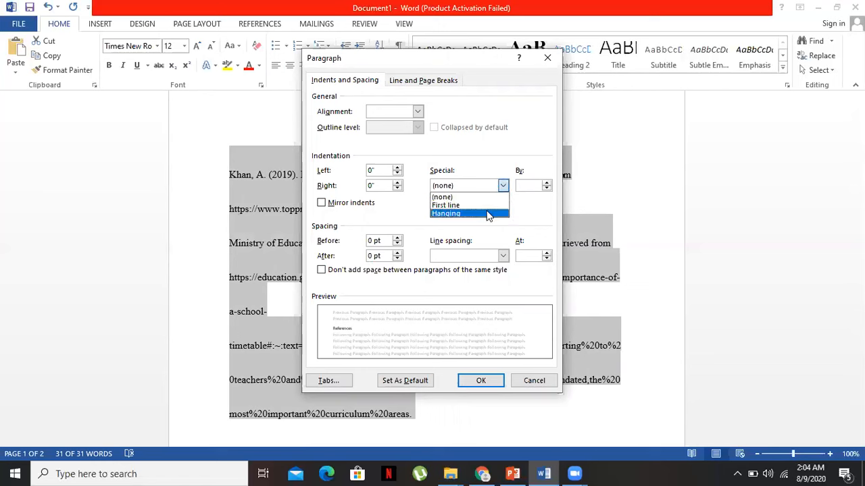
{"action": "left_click", "coordinate": [489, 214]}
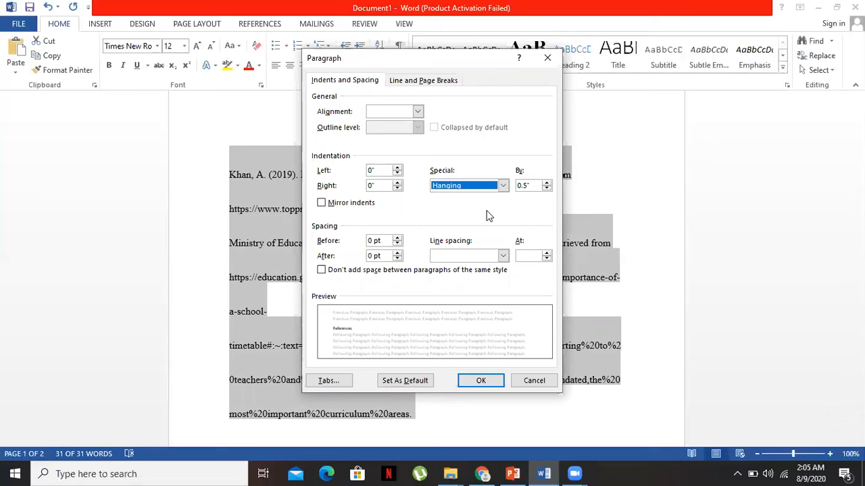
{"action": "left_click", "coordinate": [503, 256]}
{"action": "left_click", "coordinate": [473, 283]}
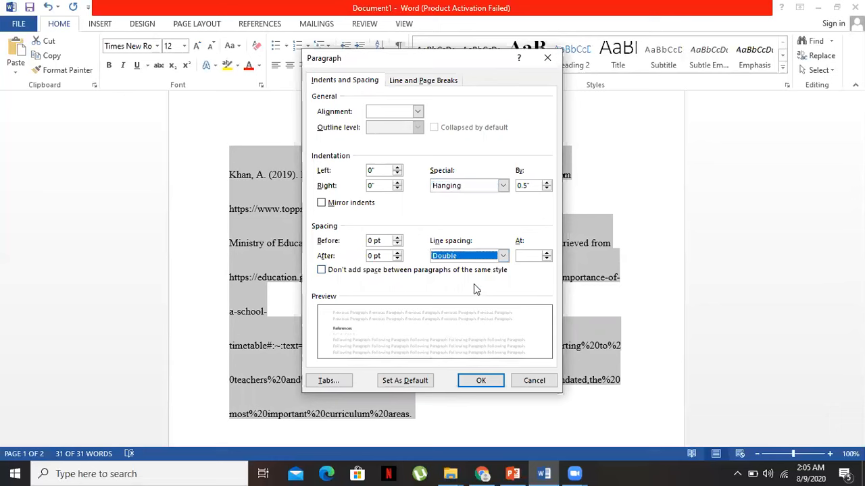
{"action": "left_click", "coordinate": [481, 384]}
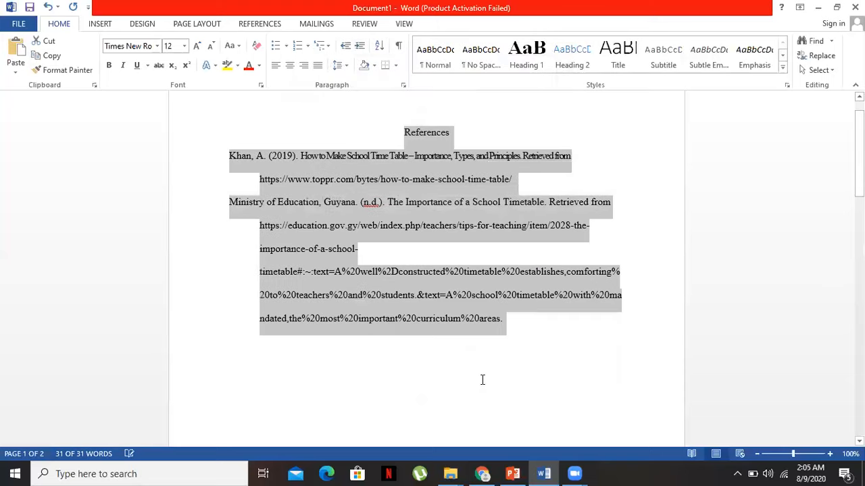
{"action": "left_click", "coordinate": [543, 339]}
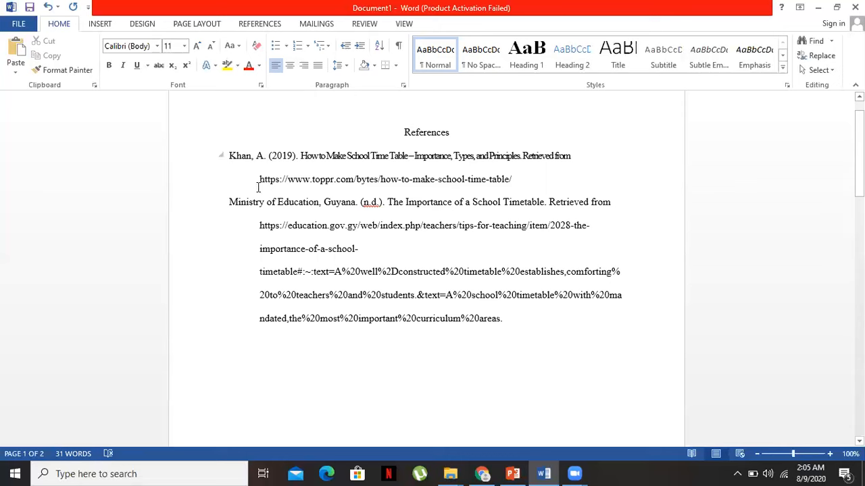
- Insert a period after the article title, before "Retrieved from", in the first reference
{"action": "left_click", "coordinate": [298, 157]}
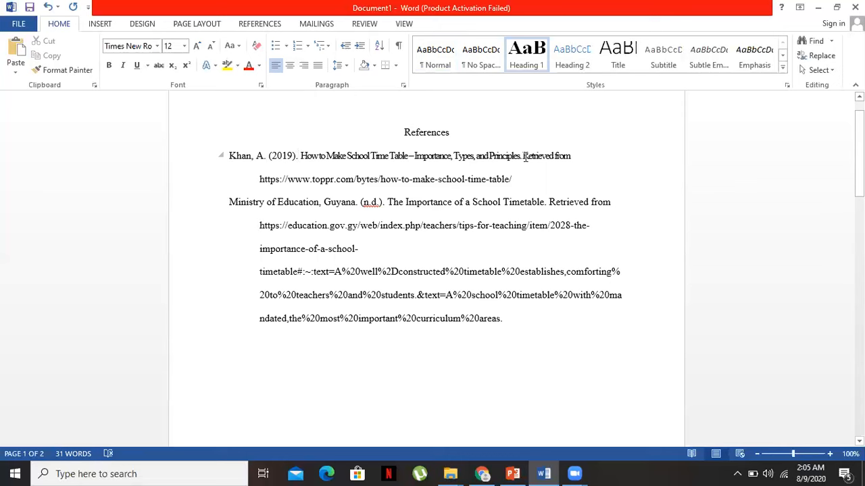
{"action": "left_click", "coordinate": [522, 157]}
{"action": "type", "text": "."}
{"action": "left_click", "coordinate": [514, 180]}
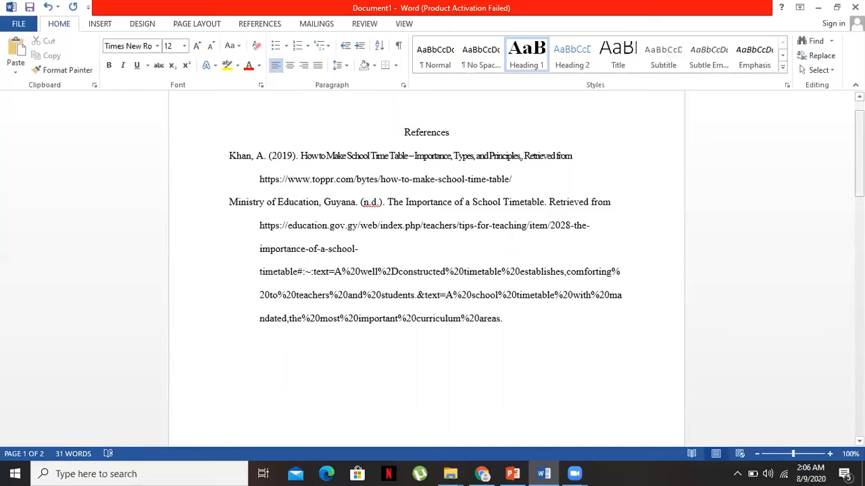
{"action": "left_click_drag", "start_coordinate": [858, 155], "coordinate": [858, 148]}
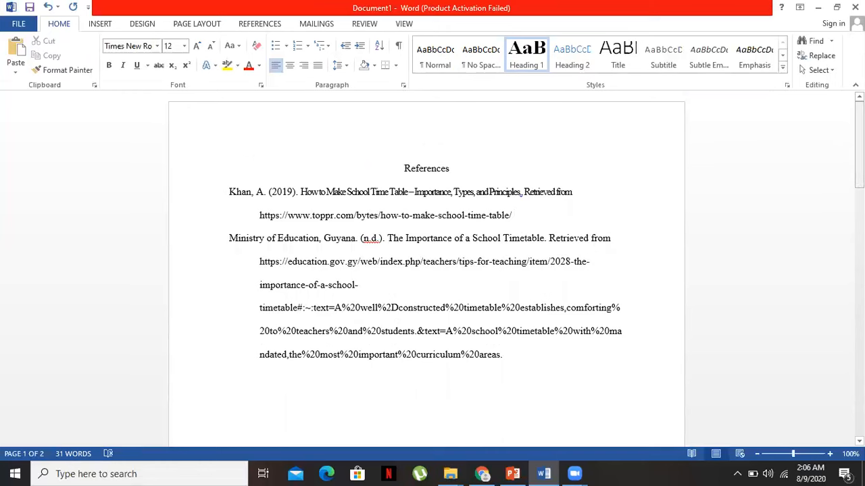